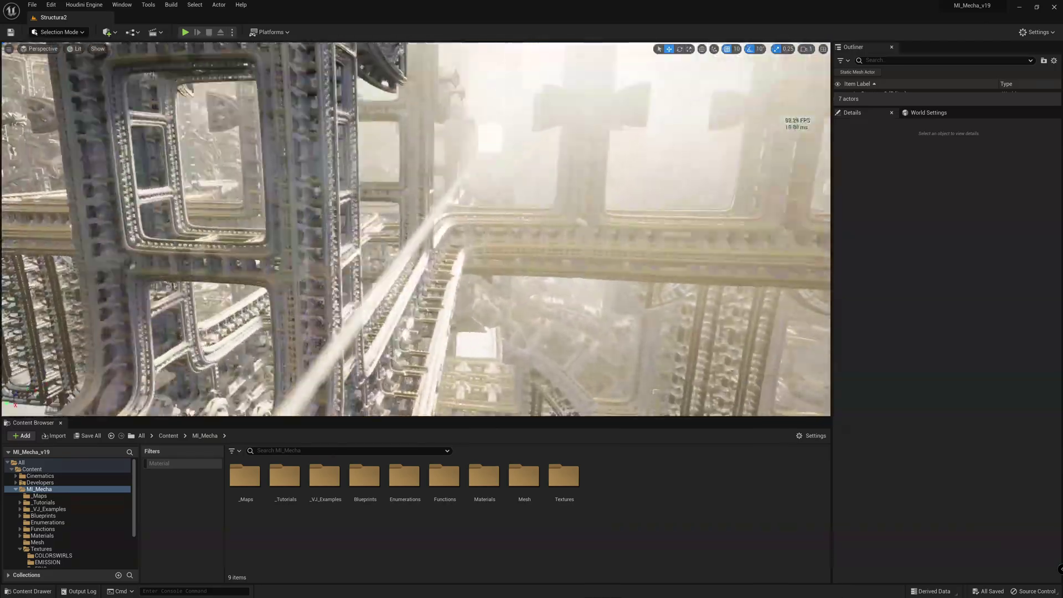
Create a new level in the MI_Mecha folder with its default name, save it and open it
right_click_drag(416, 228, 587, 255)
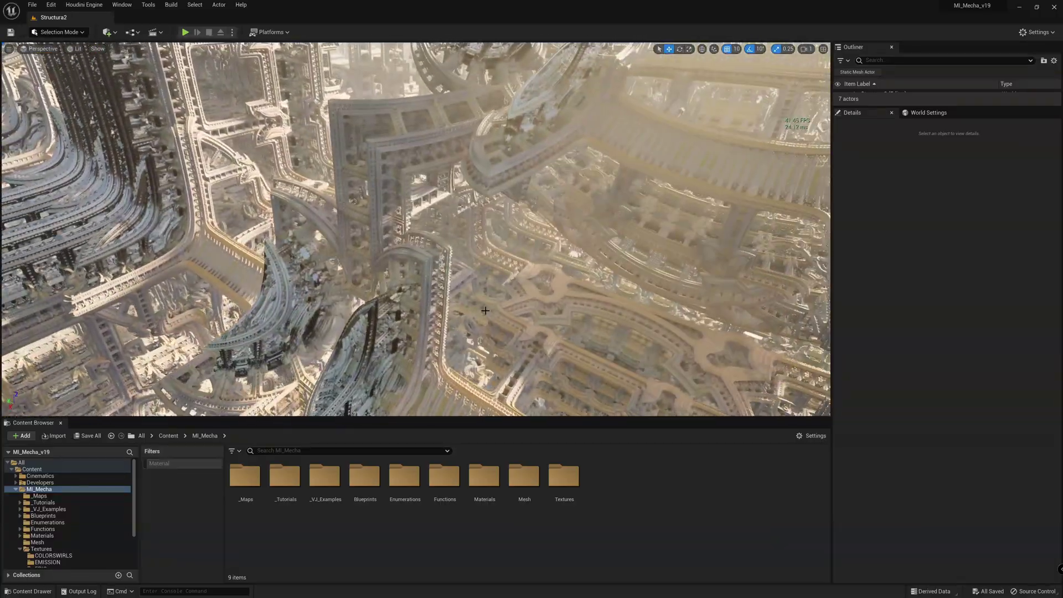
right_click(630, 510)
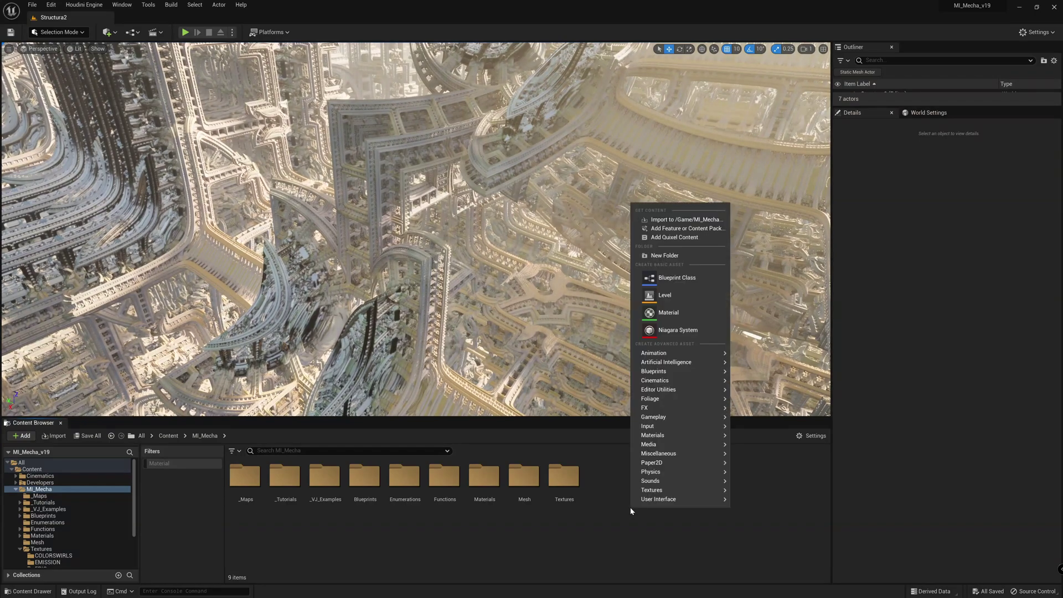
left_click(664, 295)
key("Return")
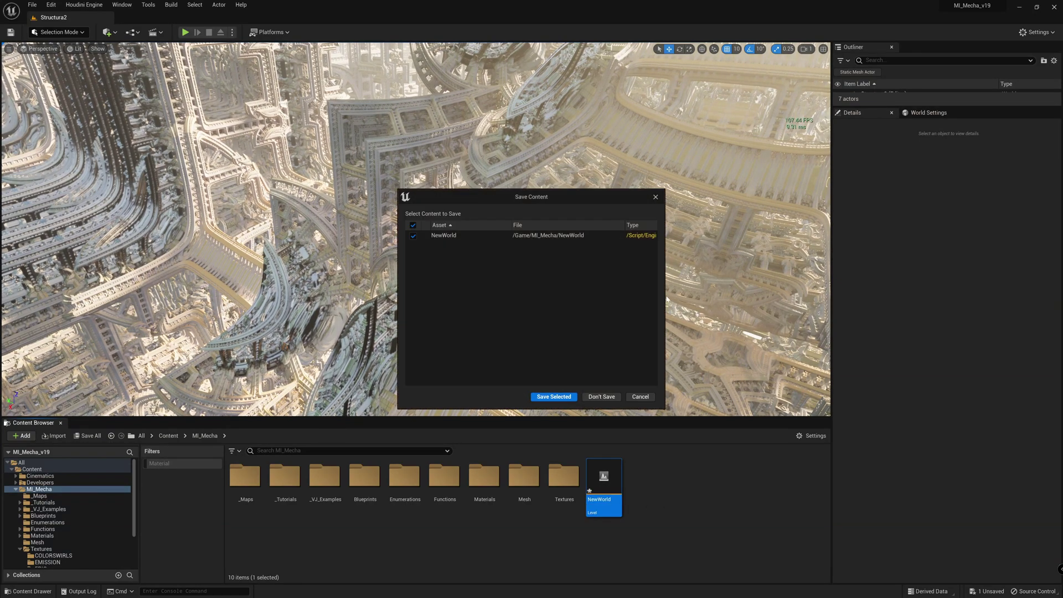
left_click(597, 398)
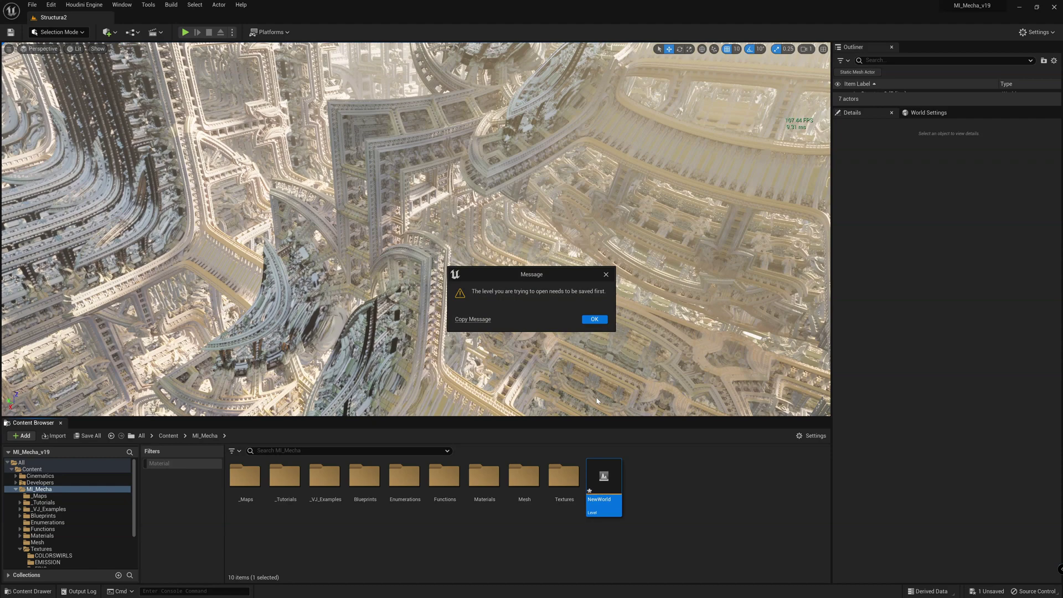
left_click(593, 320)
double_click(603, 482)
left_click(550, 398)
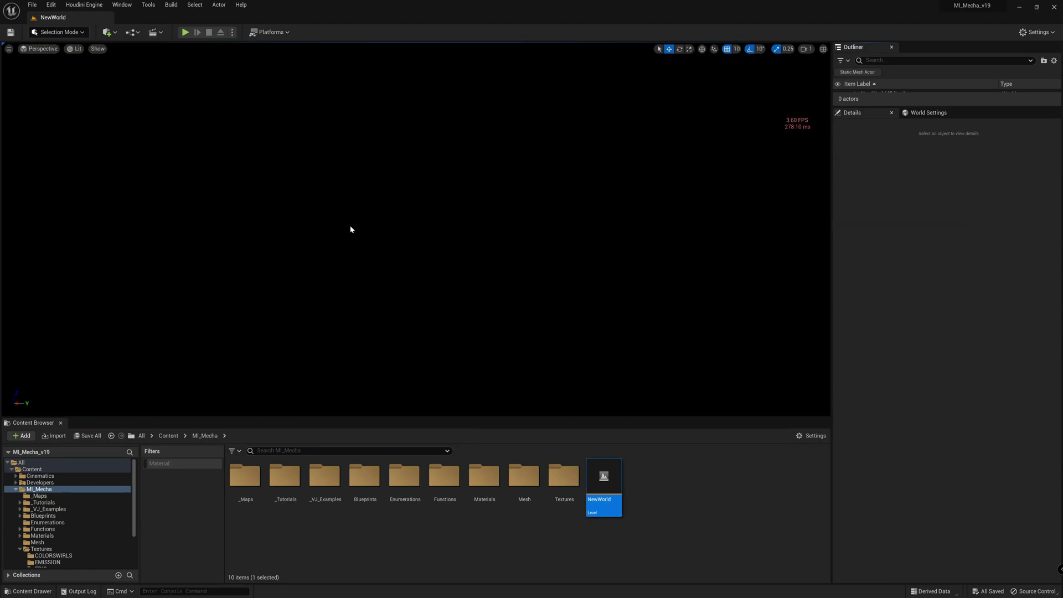
Light the empty level with a sky light, directional light, sky atmosphere, volumetric cloud and height fog using the Env. Light Mixer
left_click(122, 4)
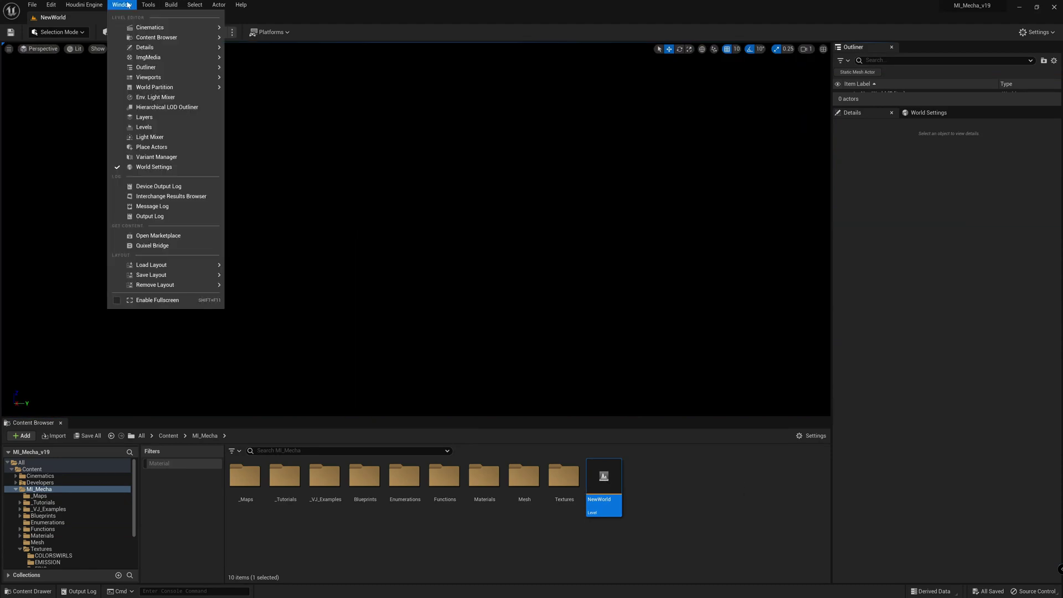
left_click(186, 98)
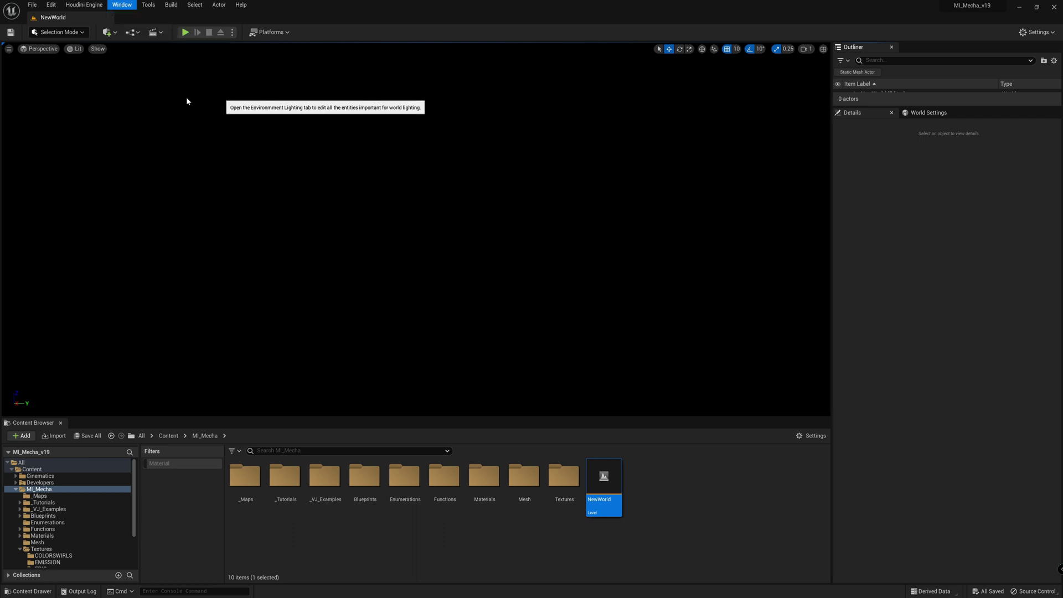
left_click(440, 140)
left_click(441, 140)
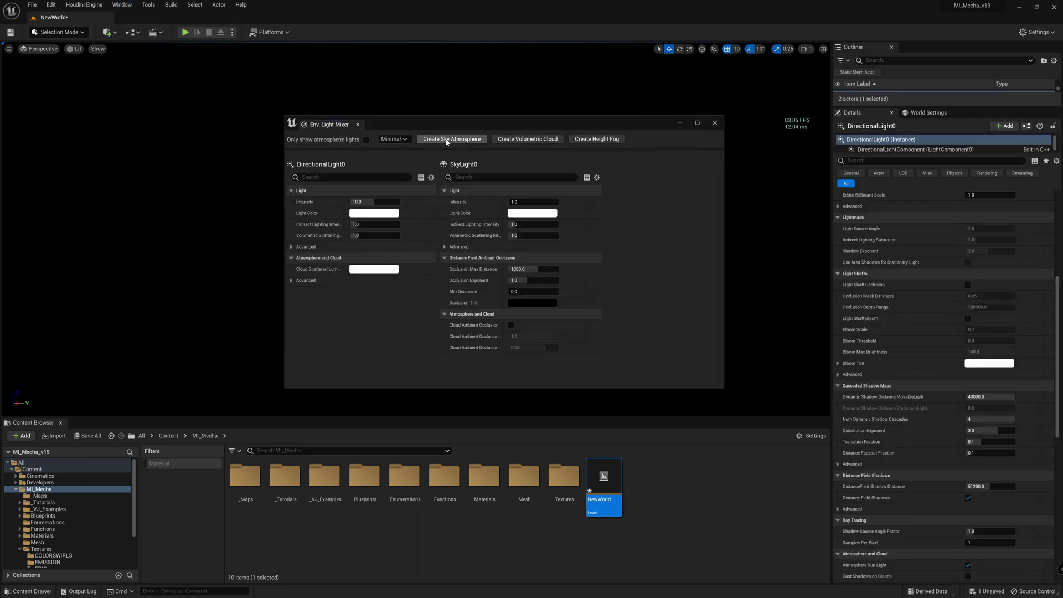
left_click(443, 140)
left_click(447, 140)
left_click(446, 140)
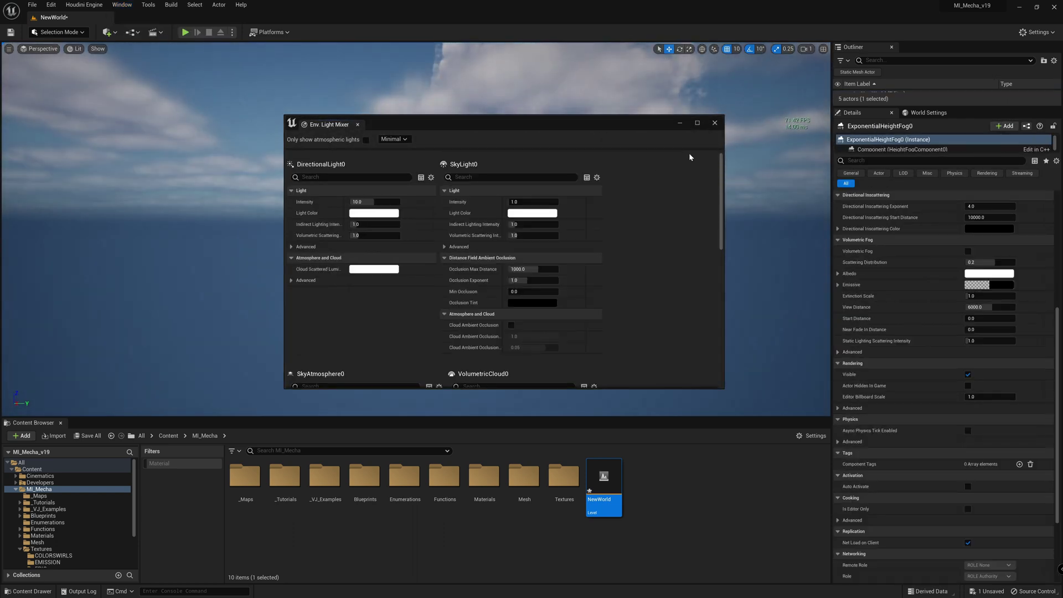
left_click(714, 122)
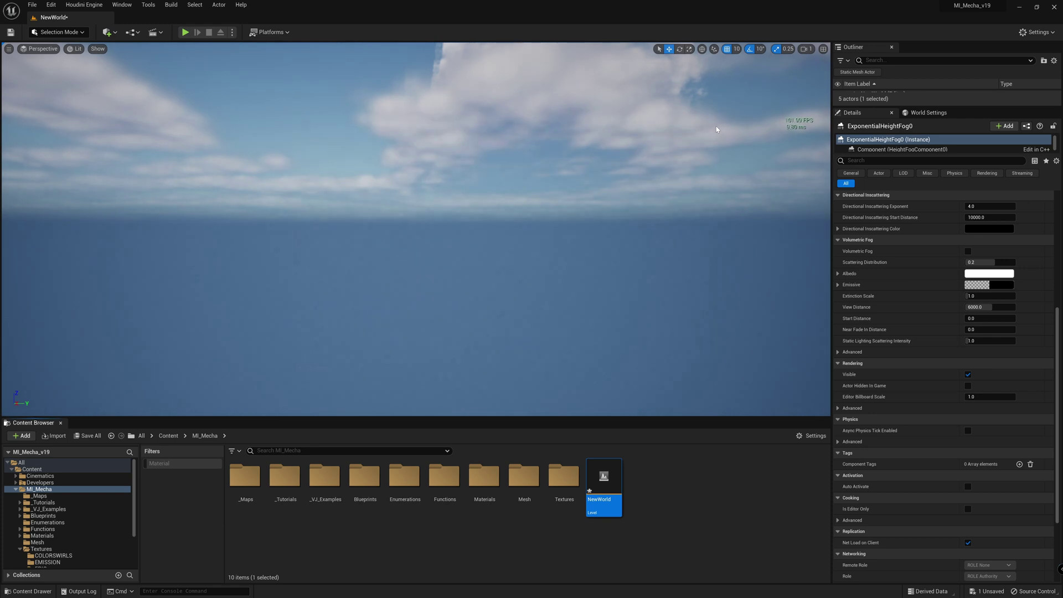
Place the BP_KleinShapes blueprint from the Blueprints folder into the level and frame the whole fractal block
double_click(364, 475)
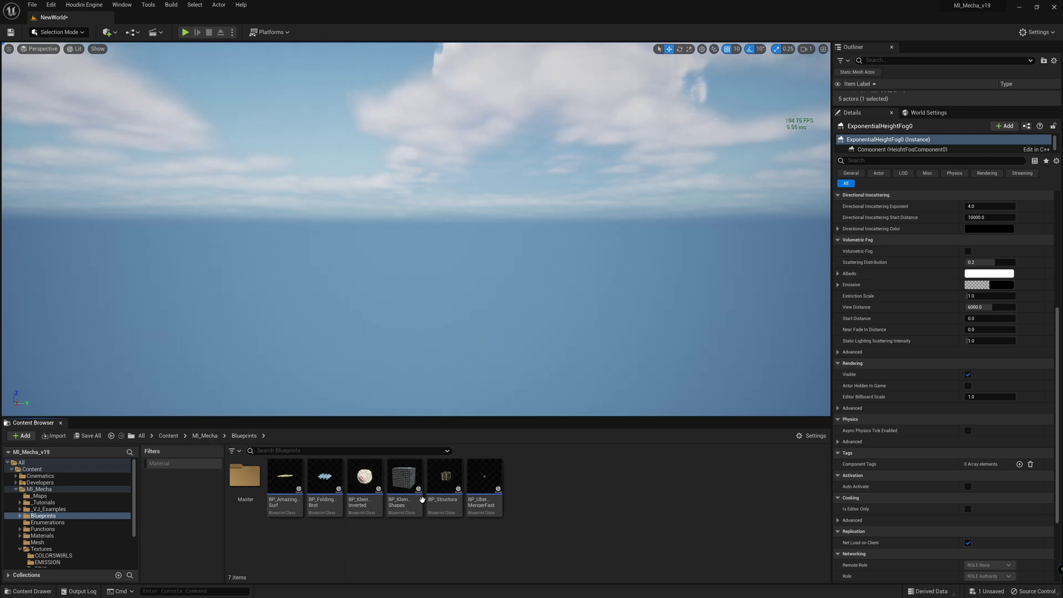
left_click_drag(404, 479, 491, 278)
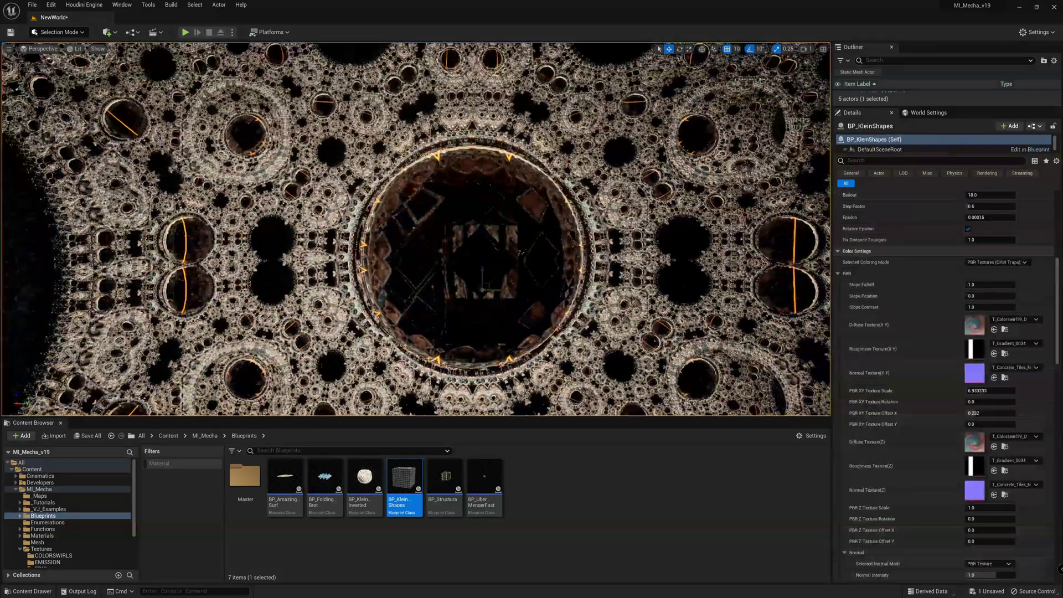
right_click_drag(492, 278, 460, 291)
key("w")
key("w")
key("s")
key("w")
key("e")
Try a different Bounds Scale on BP_KleinShapes, return it to 1.0 and view the fractal's surface up close
scroll(918, 351, "up", 7)
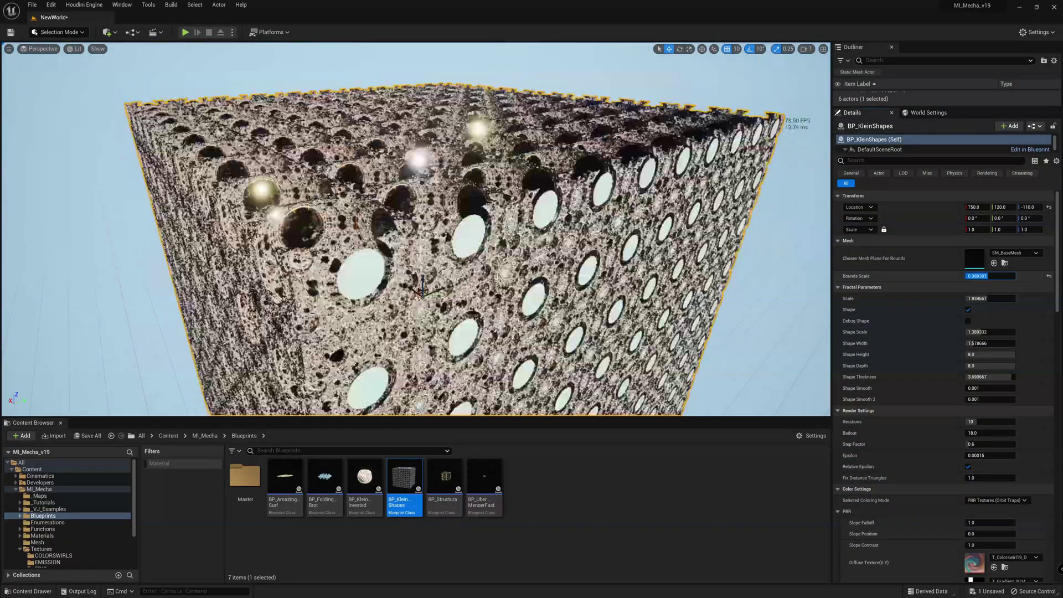
mouse_move(988, 276)
left_mouse_down()
mouse_move(971, 275)
mouse_move(1007, 276)
mouse_move(987, 275)
left_mouse_up()
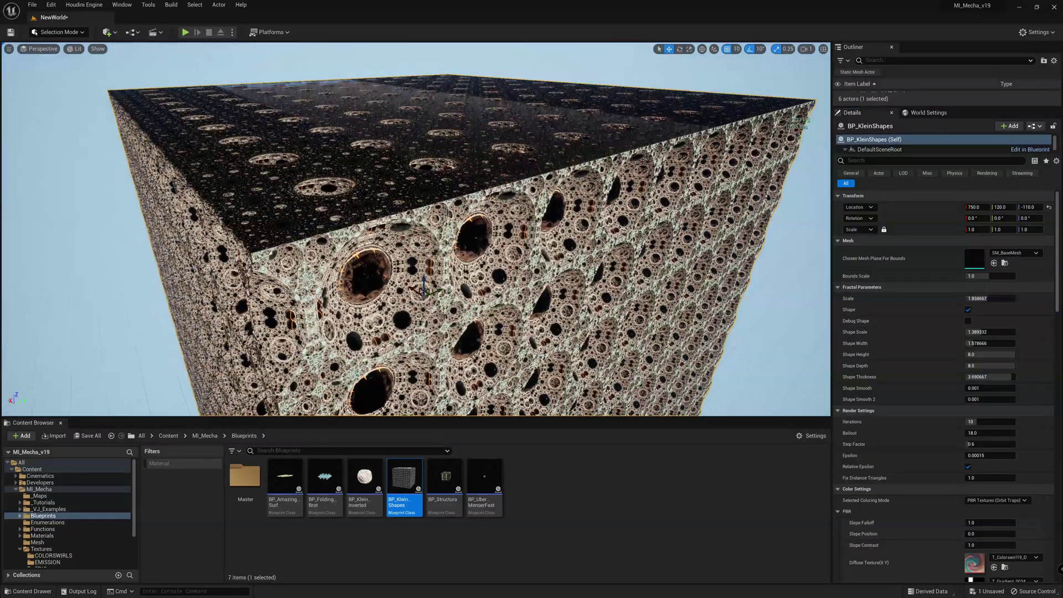
key("w")
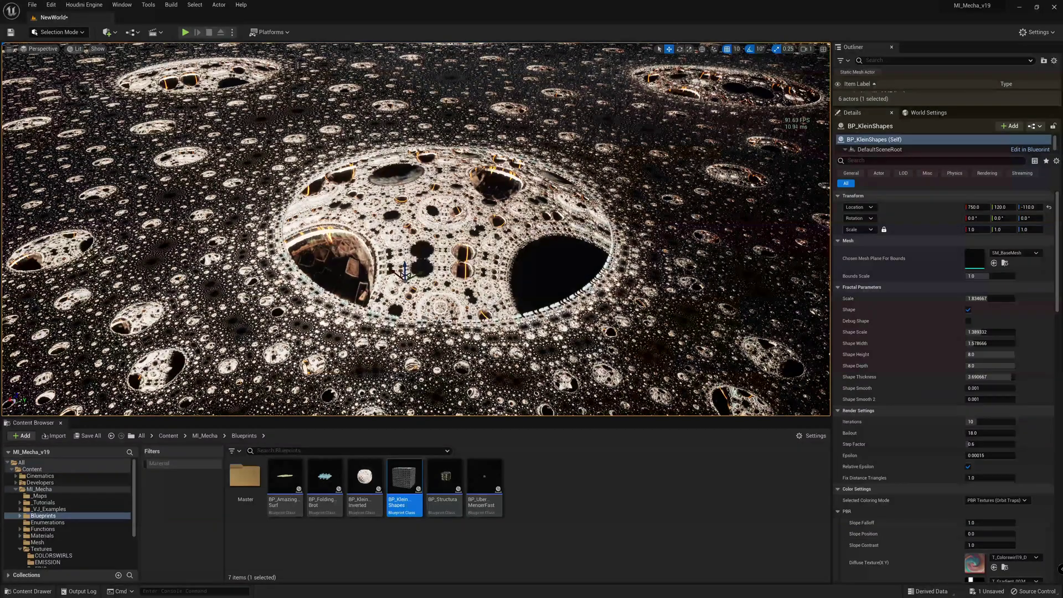
key("s")
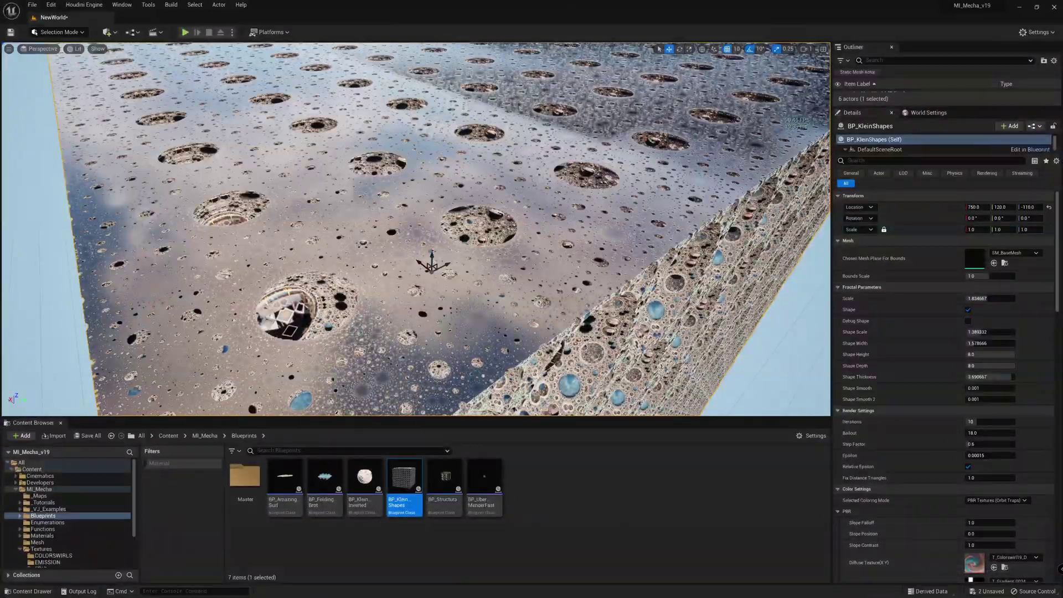
mouse_move(432, 238)
right_mouse_down()
mouse_move(465, 249)
mouse_move(393, 232)
mouse_move(424, 235)
right_mouse_up()
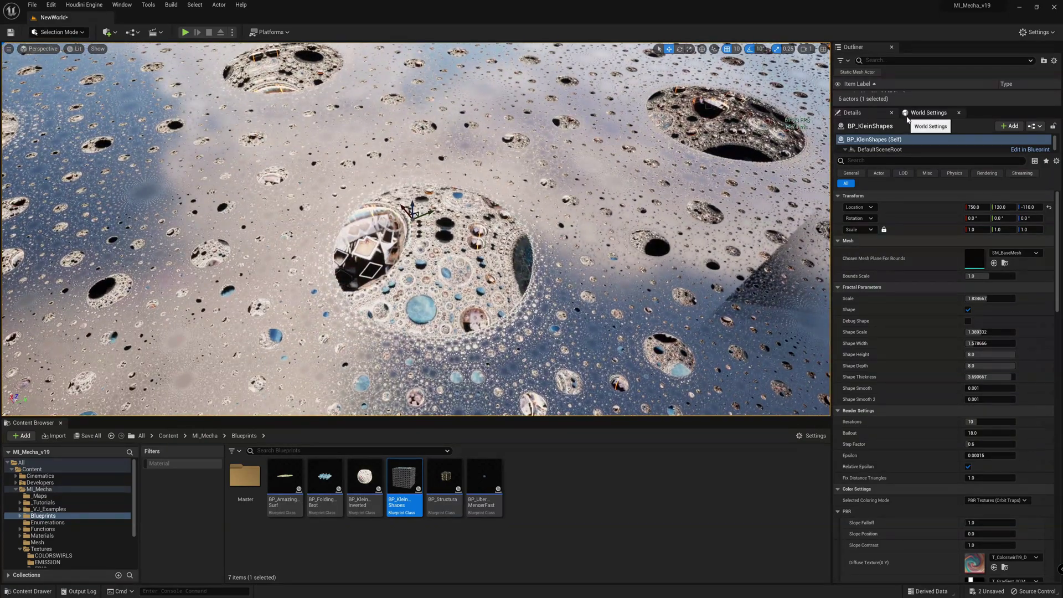
Change the Selected Coloring Mode of BP_KleinShapes to RGB Colors
left_click_drag(872, 112, 872, 140)
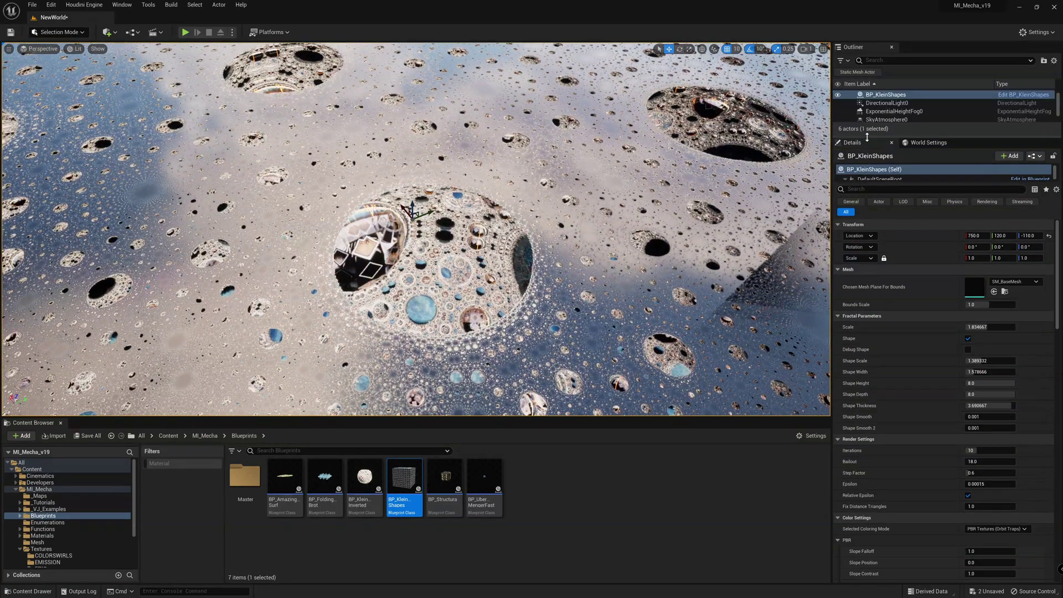
scroll(912, 373, "down", 5)
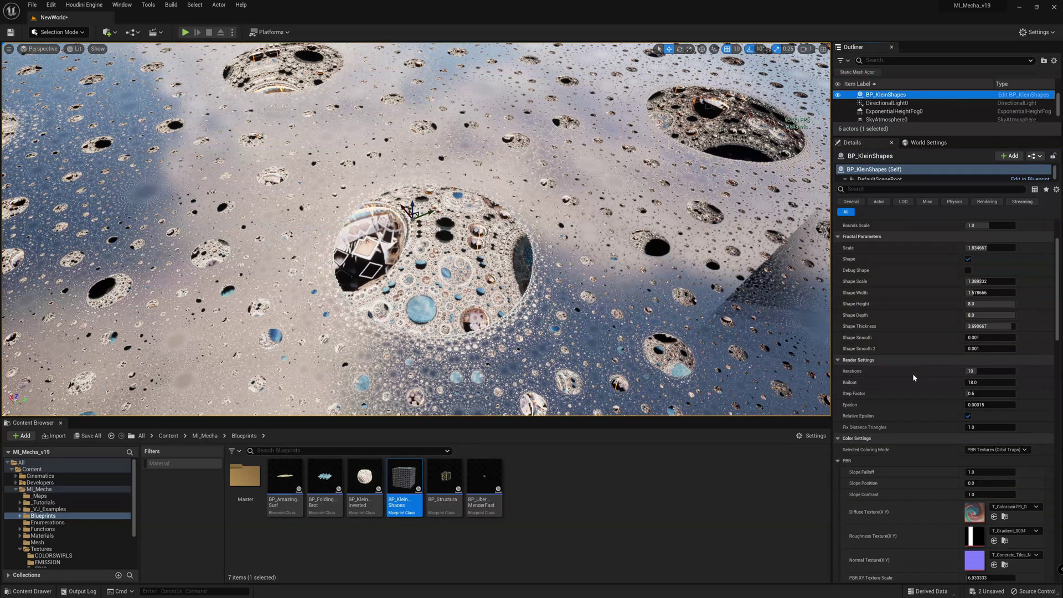
left_click(868, 393)
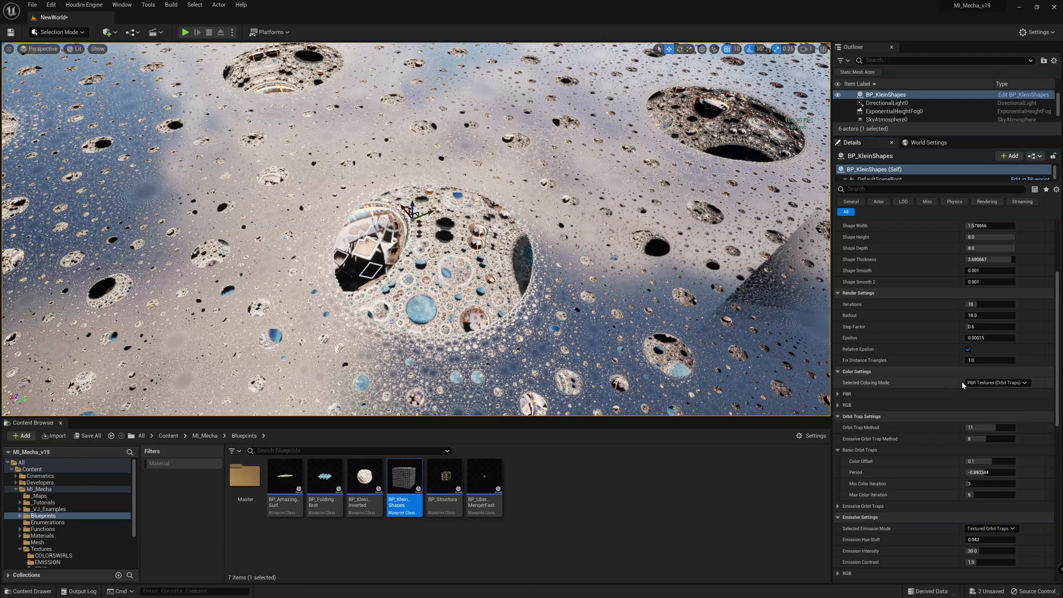
left_click(995, 383)
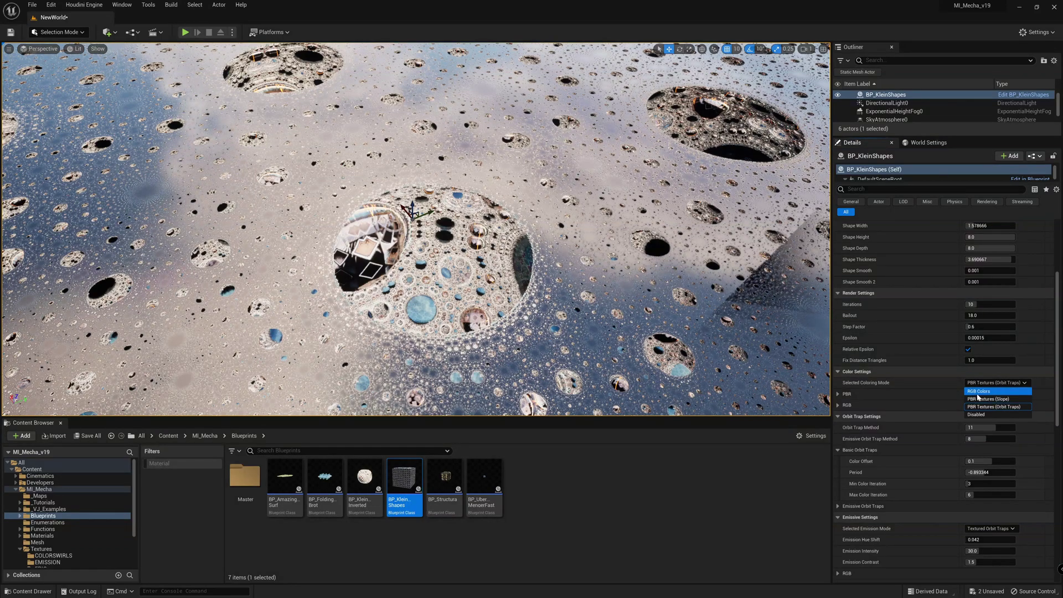
left_click(978, 391)
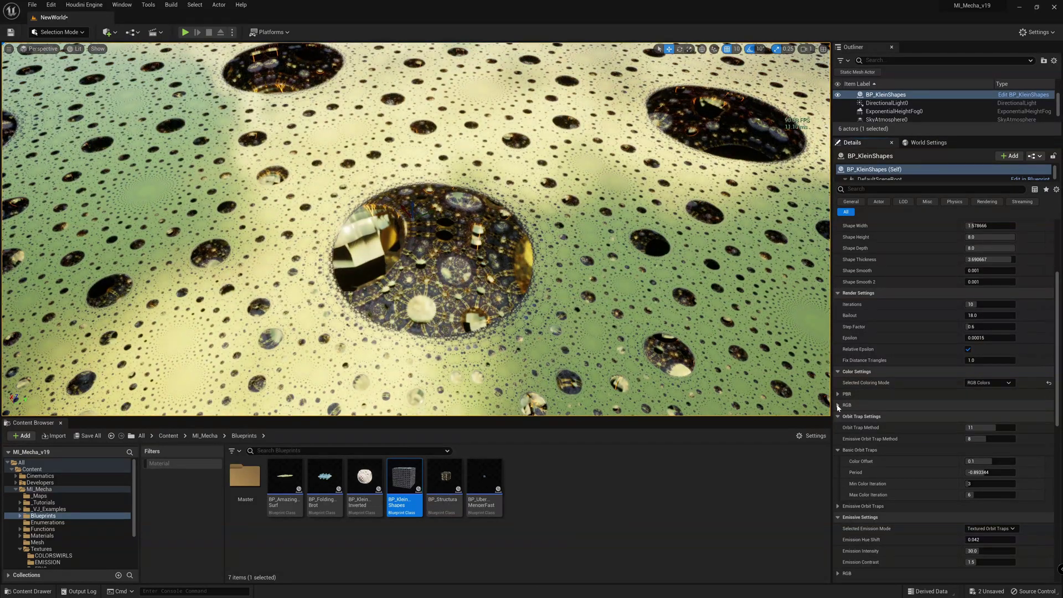
In the RGB settings, set Basic Roughness to 0.722 and sample Color B's grey for Color A
left_click(837, 405)
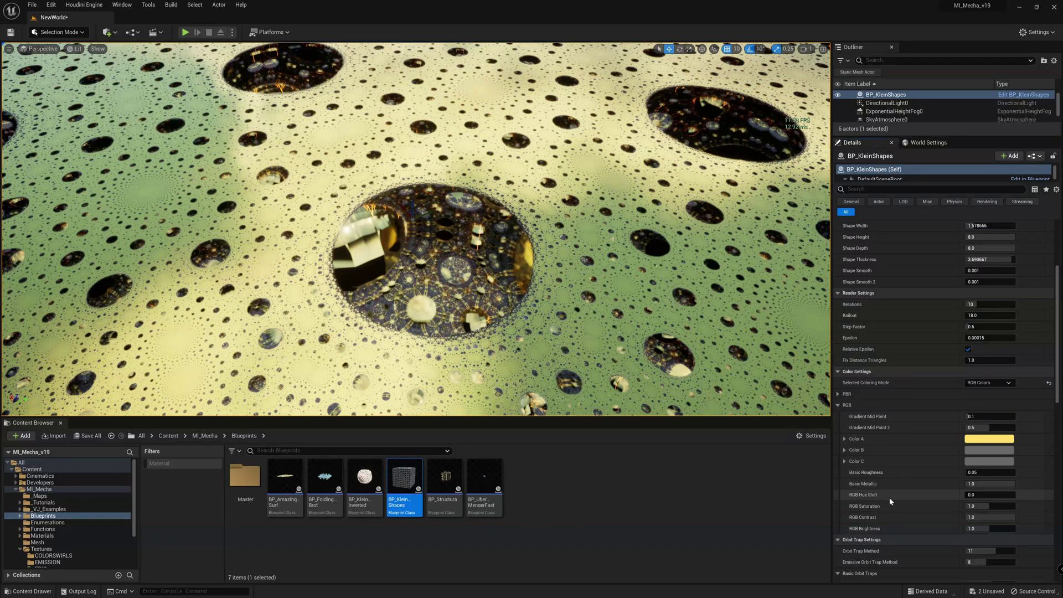
left_click_drag(972, 473, 1002, 473)
left_click(981, 440)
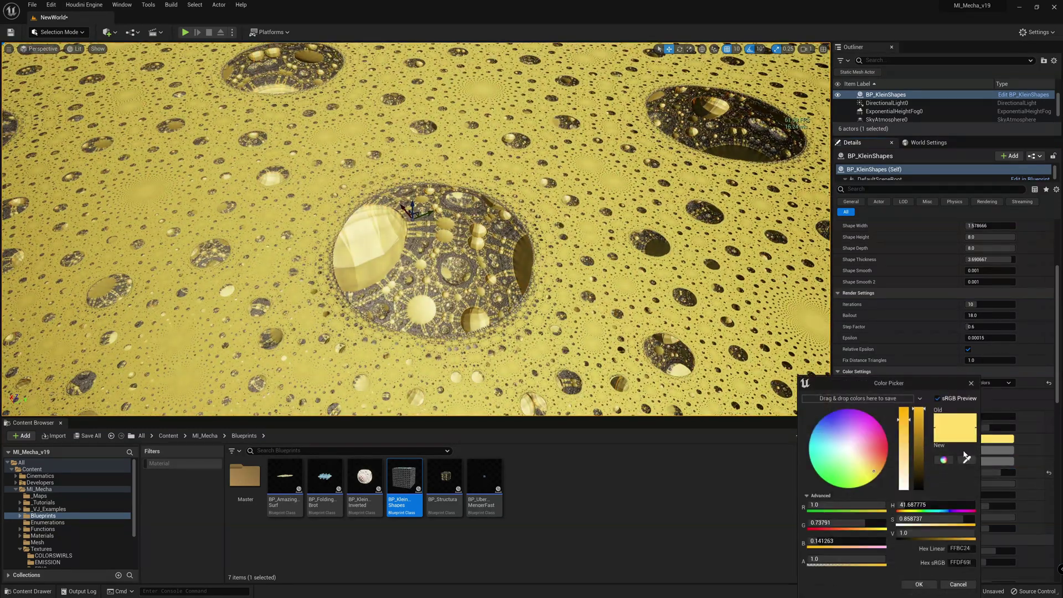
left_click(968, 460)
left_click(999, 451)
left_click(927, 585)
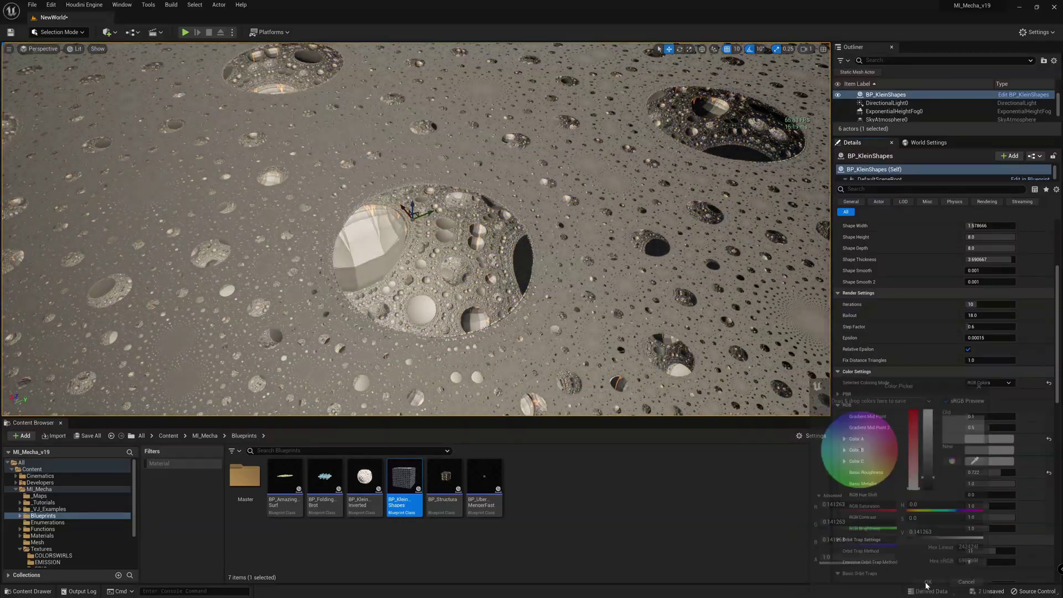
Lower the Scale fractal parameter to about 1.19 and view the enlarged detail up close
right_click_drag(775, 350, 786, 350)
key("w")
right_click_drag(415, 229, 451, 207)
key("w")
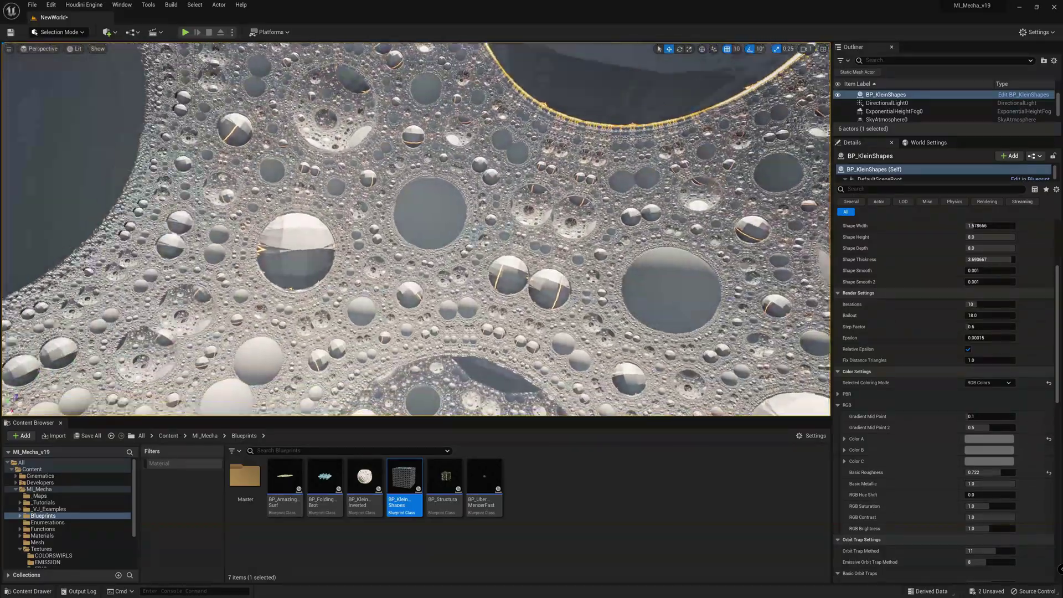
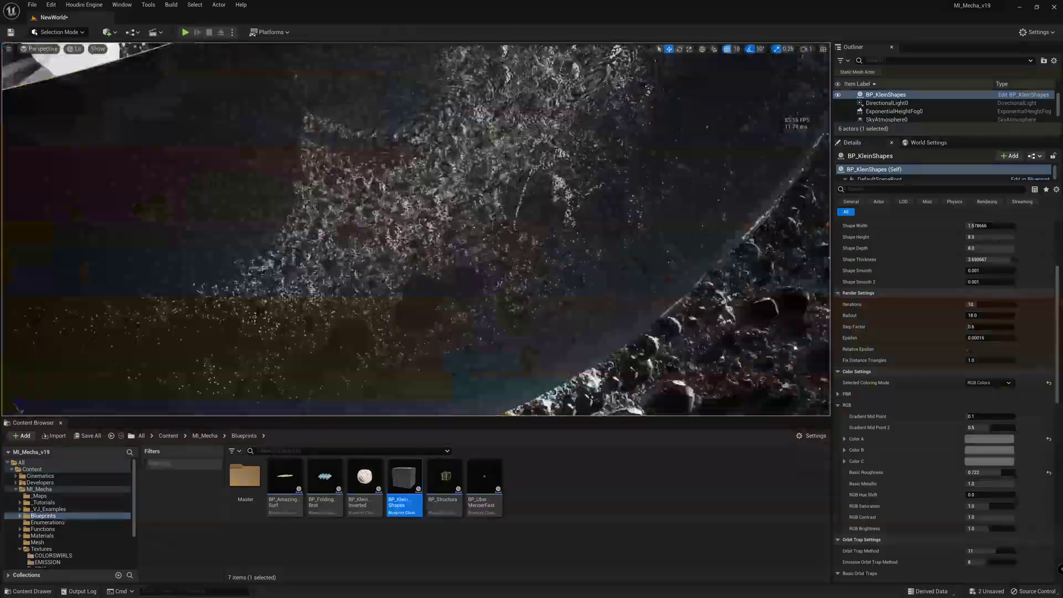
scroll(942, 310, "up", 3)
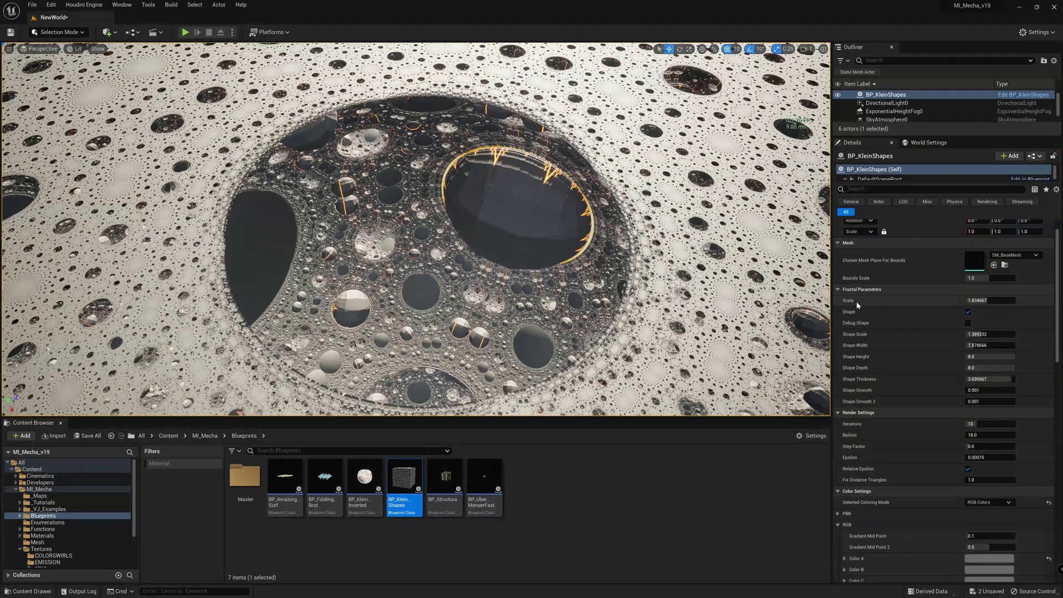
mouse_move(986, 302)
left_mouse_down()
mouse_move(943, 302)
mouse_move(992, 300)
mouse_move(982, 300)
left_mouse_up()
right_click_drag(415, 229, 498, 172)
mouse_move(614, 214)
right_mouse_down()
mouse_move(587, 221)
mouse_move(637, 221)
mouse_move(604, 216)
mouse_move(614, 213)
right_mouse_up()
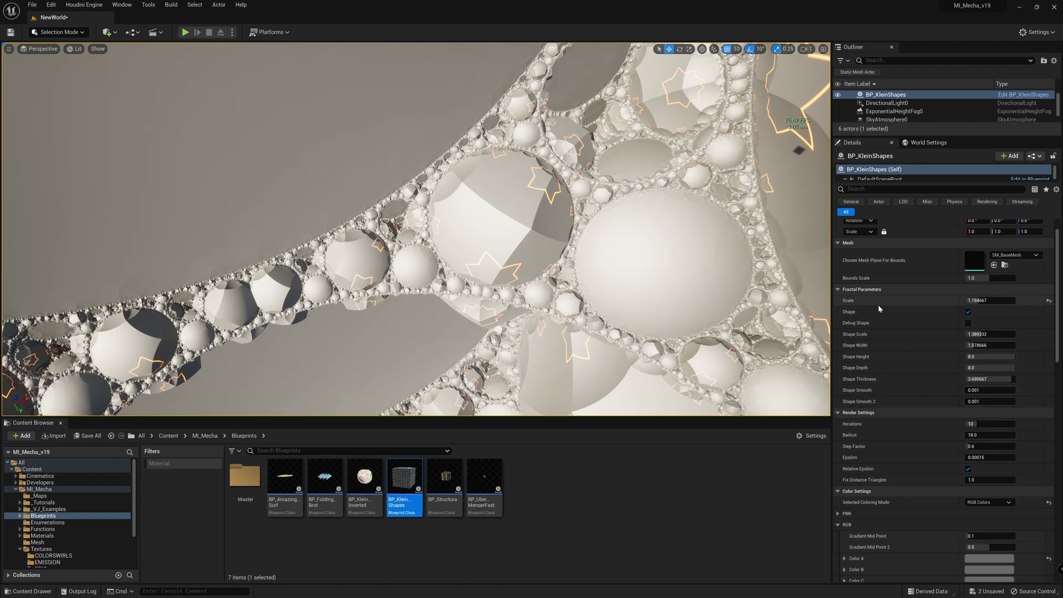
Toggle the fractal's Shape option off and on twice to compare the structure with and without it
left_click(967, 312)
left_click(968, 312)
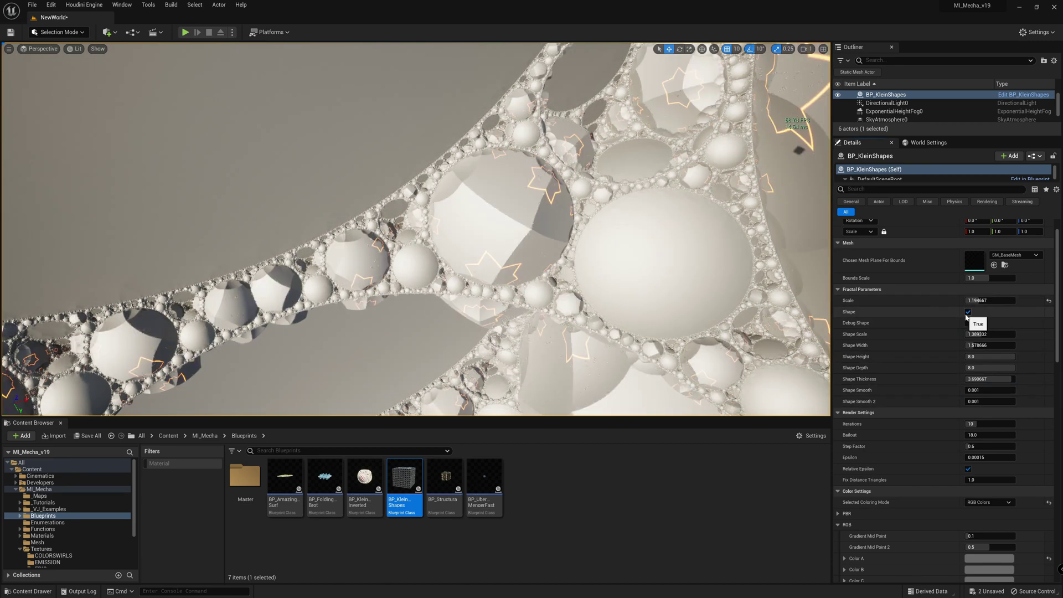
left_click(968, 313)
left_click(968, 312)
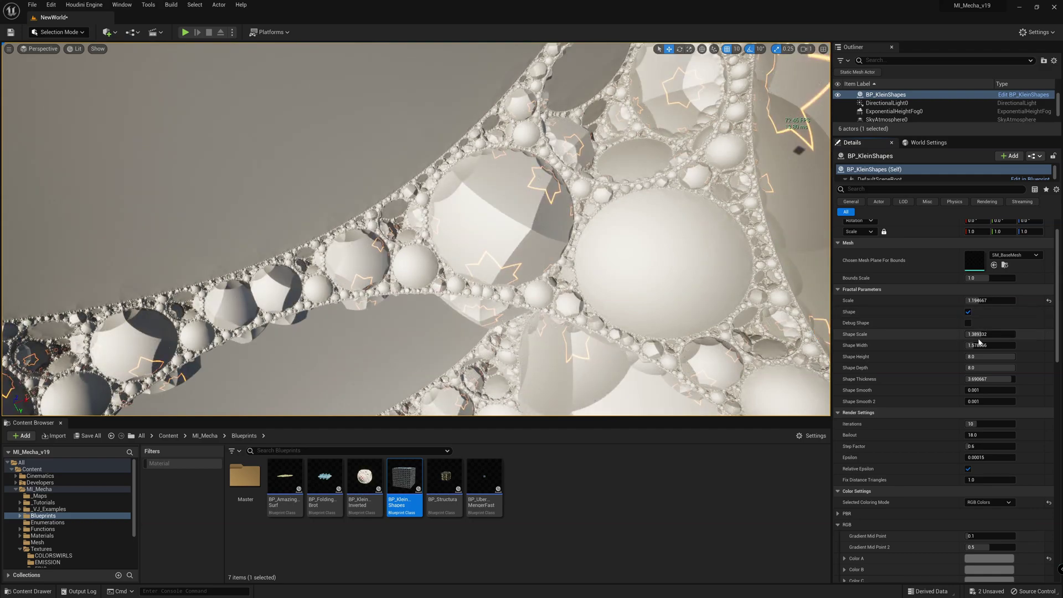
Set Shape Scale to about 1.75, Shape Width to 3.58, Shape Depth to 3.99 and Shape Smooth to 0.46, keeping Shape Smooth 2 at 0.001
left_click_drag(972, 335, 994, 345)
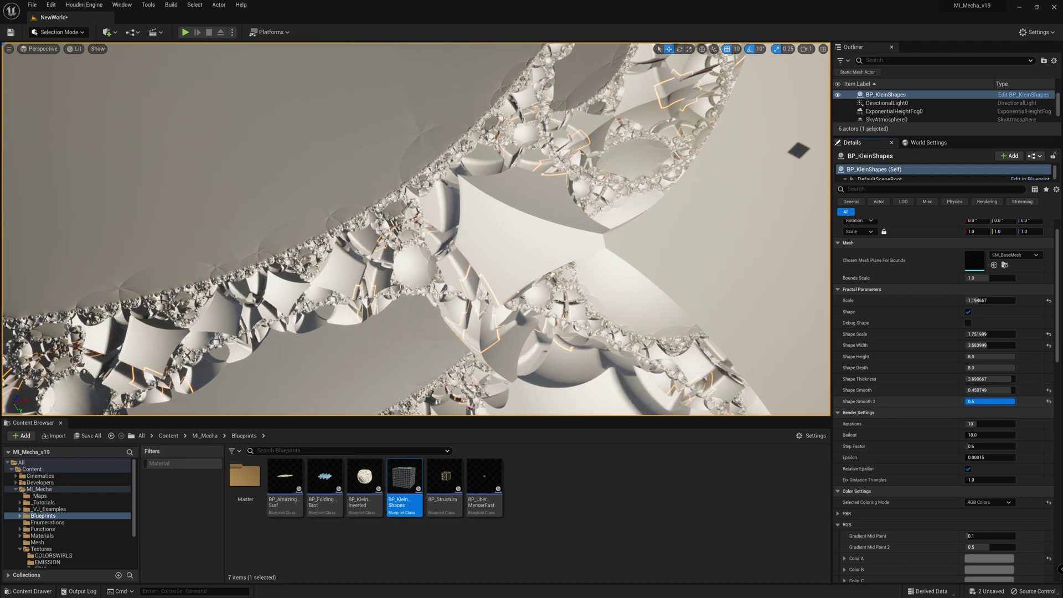
left_click_drag(1013, 401, 966, 401)
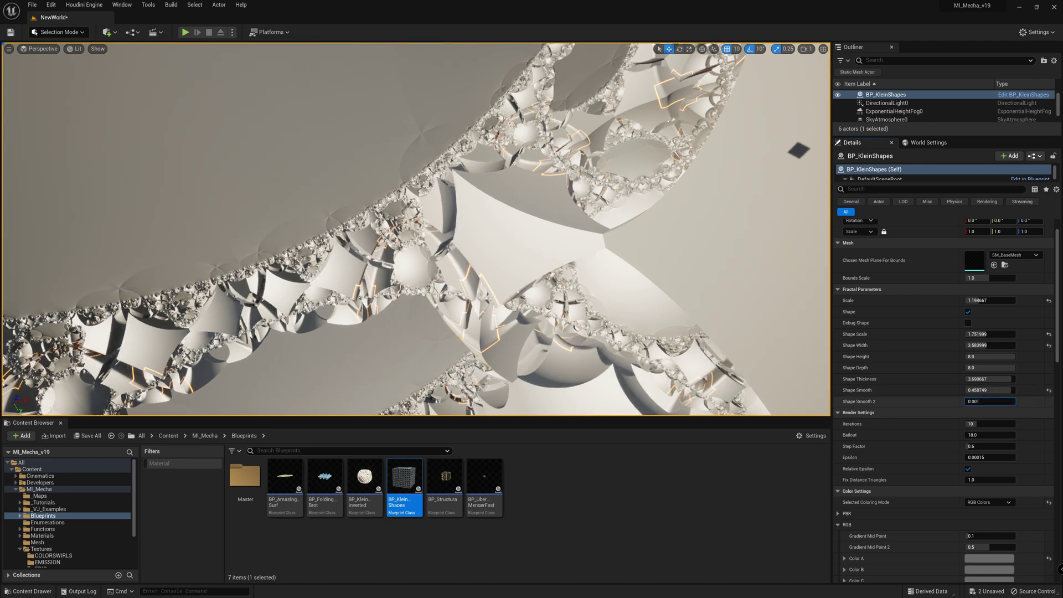
mouse_move(997, 367)
left_mouse_down()
mouse_move(975, 368)
mouse_move(991, 356)
left_mouse_up()
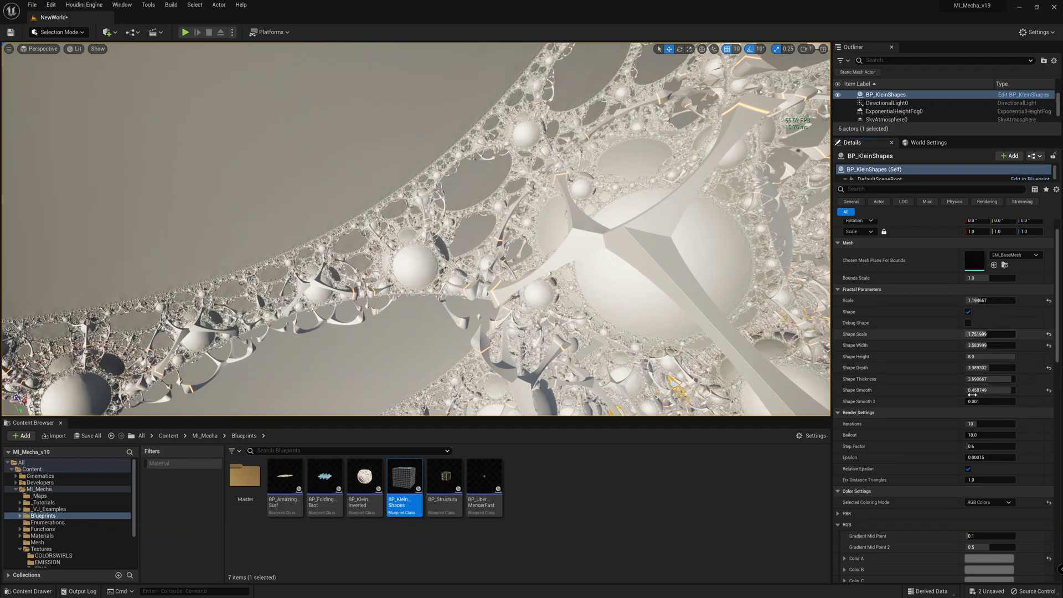
right_click_drag(664, 277, 376, 263)
key("s")
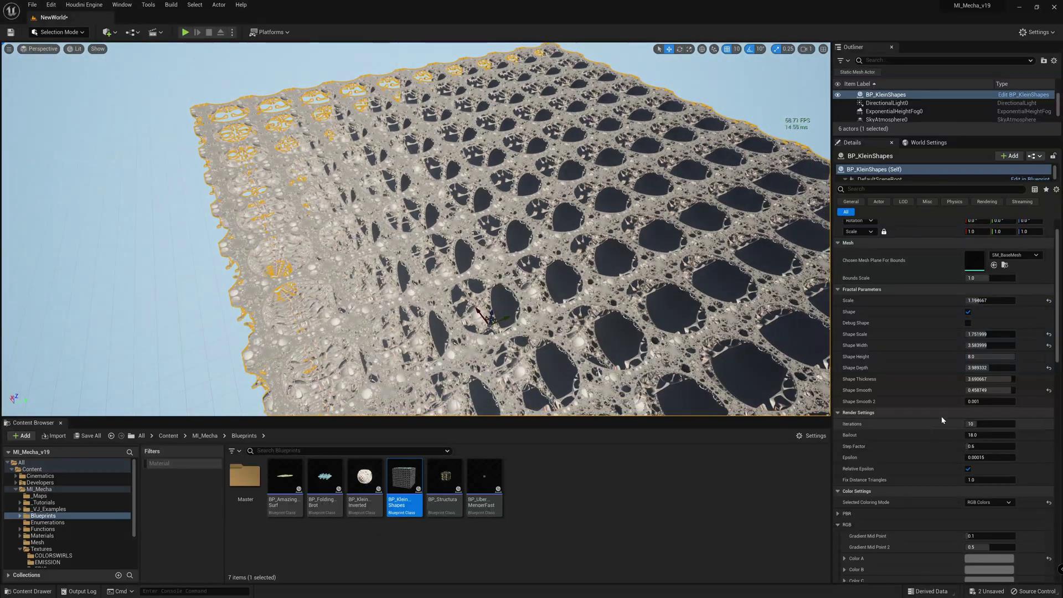
Enable Debug Shape and set Shape Scale to about 1.84, Shape Width to 4.65, Shape Depth to 0.085 and Shape Thickness to 0.405
left_click(968, 324)
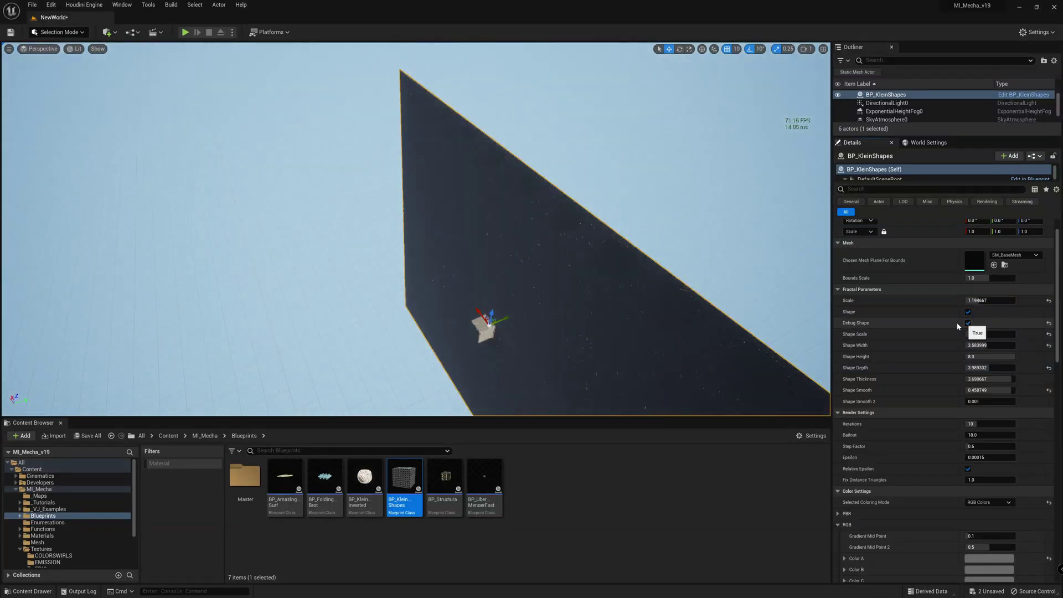
key("w")
mouse_move(774, 310)
right_mouse_down()
mouse_move(764, 351)
mouse_move(764, 302)
right_mouse_up()
key("w")
key("w")
right_click_drag(529, 140, 515, 137)
mouse_move(991, 367)
left_mouse_down()
mouse_move(1013, 367)
mouse_move(964, 368)
mouse_move(993, 345)
mouse_move(984, 334)
mouse_move(999, 334)
mouse_move(977, 379)
mouse_move(965, 378)
mouse_move(999, 378)
left_mouse_up()
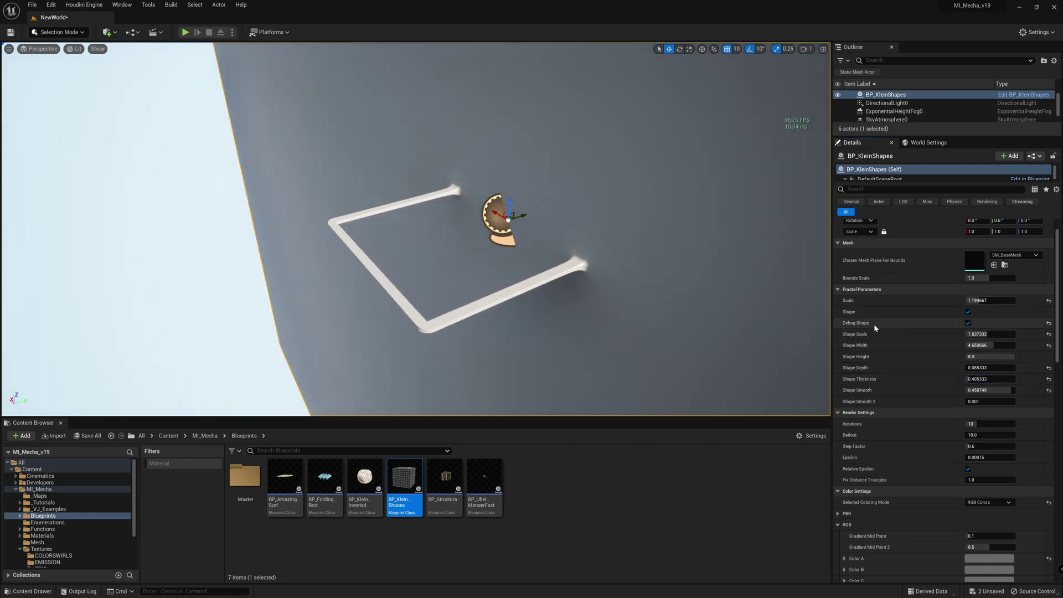
Disable Debug Shape, then lower the fractal's Scale to about 0.79 and Shape Scale to about 1.15
left_click(967, 323)
mouse_move(598, 307)
right_mouse_down()
mouse_move(495, 326)
mouse_move(598, 307)
right_mouse_up()
key("w")
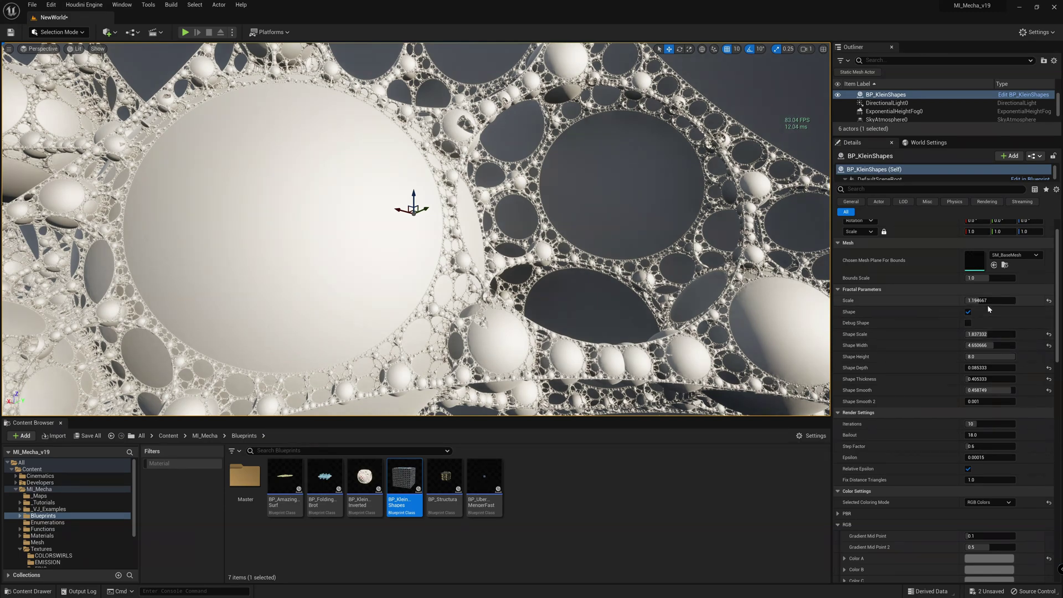
left_click_drag(980, 301, 977, 334)
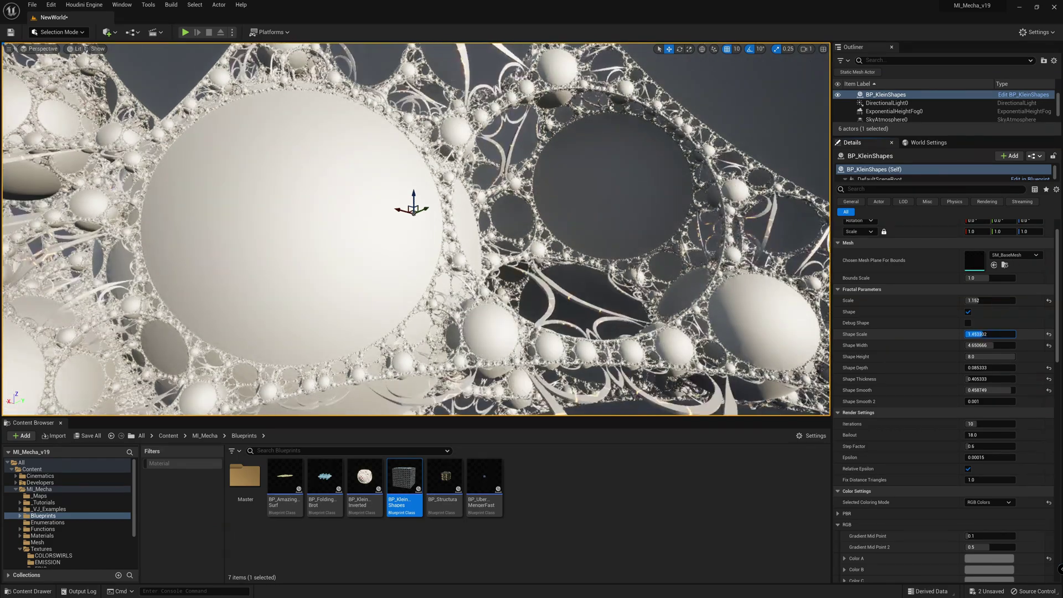
right_click_drag(529, 267, 636, 267)
right_click_drag(530, 267, 492, 268)
key("w")
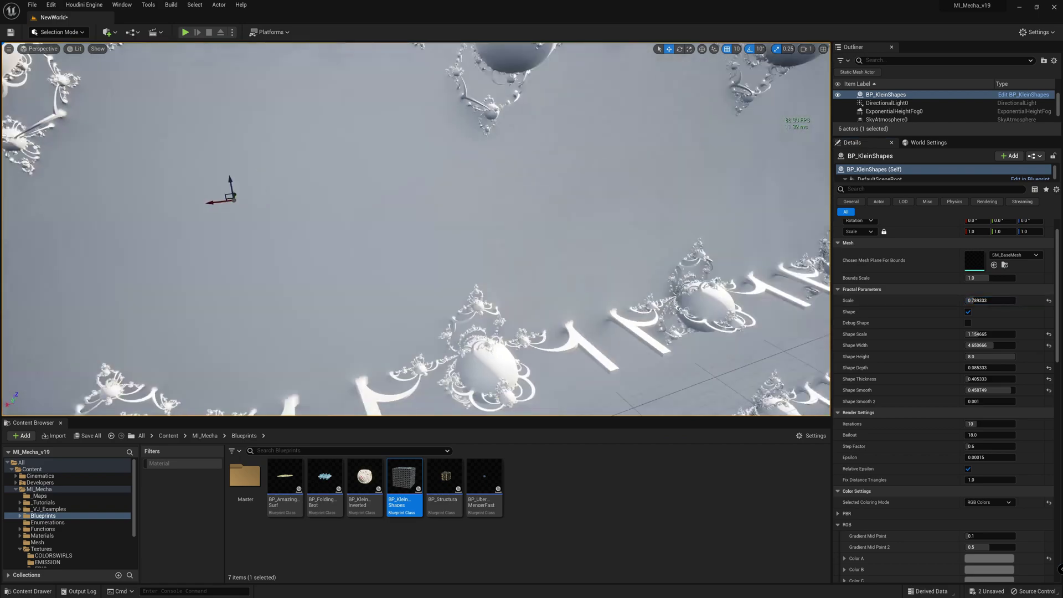
Rotate the BP_KleinShapes actor 90° about X and frame one of its sphere clusters up close
right_click_drag(415, 229, 360, 236)
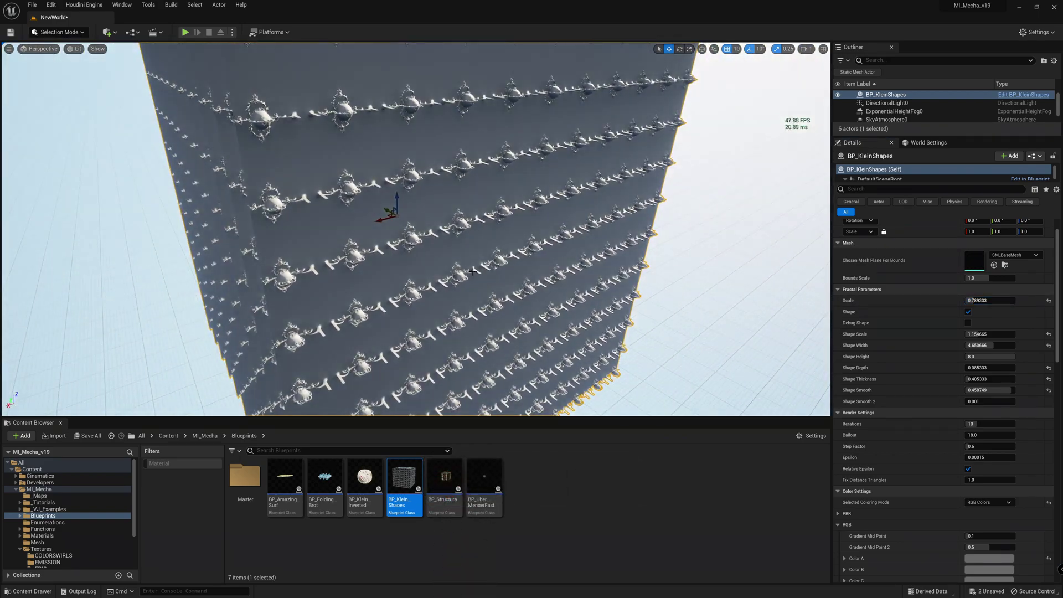
left_click_drag(389, 178, 377, 206)
key("w")
mouse_move(484, 262)
right_mouse_down()
mouse_move(480, 274)
mouse_move(501, 251)
right_mouse_up()
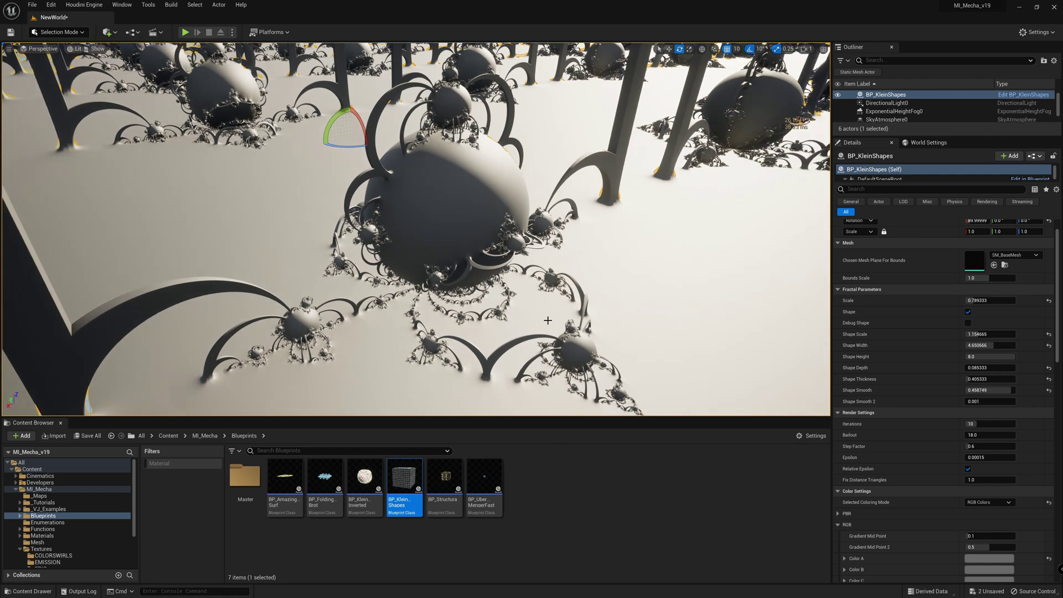
Set Shape Depth to about 0.597, Shape Width to about 1.79 and the fractal's Scale to about 0.81
left_click_drag(976, 367, 935, 344)
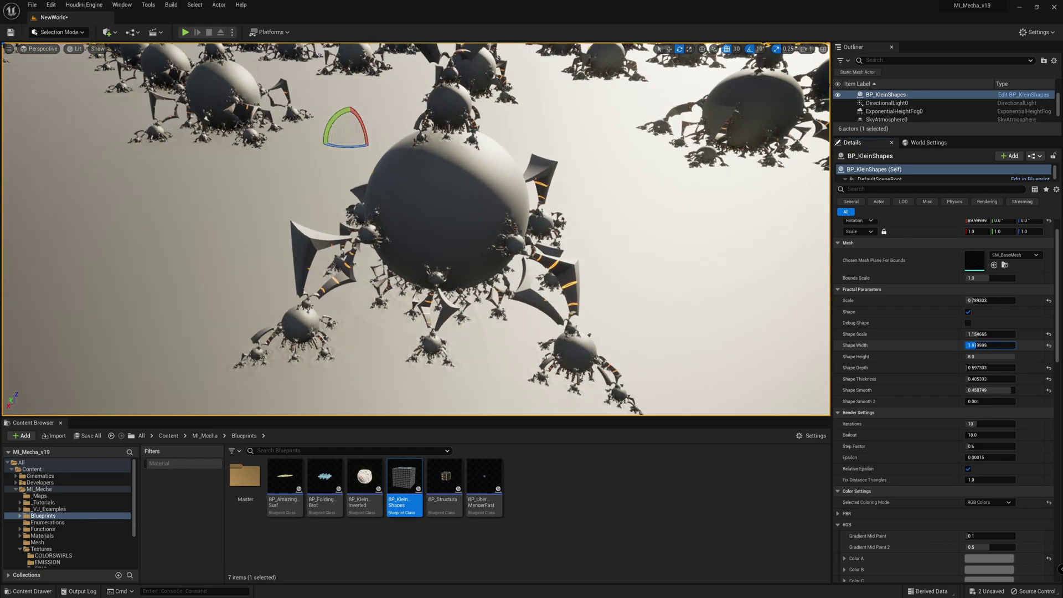
left_click_drag(935, 345, 933, 345)
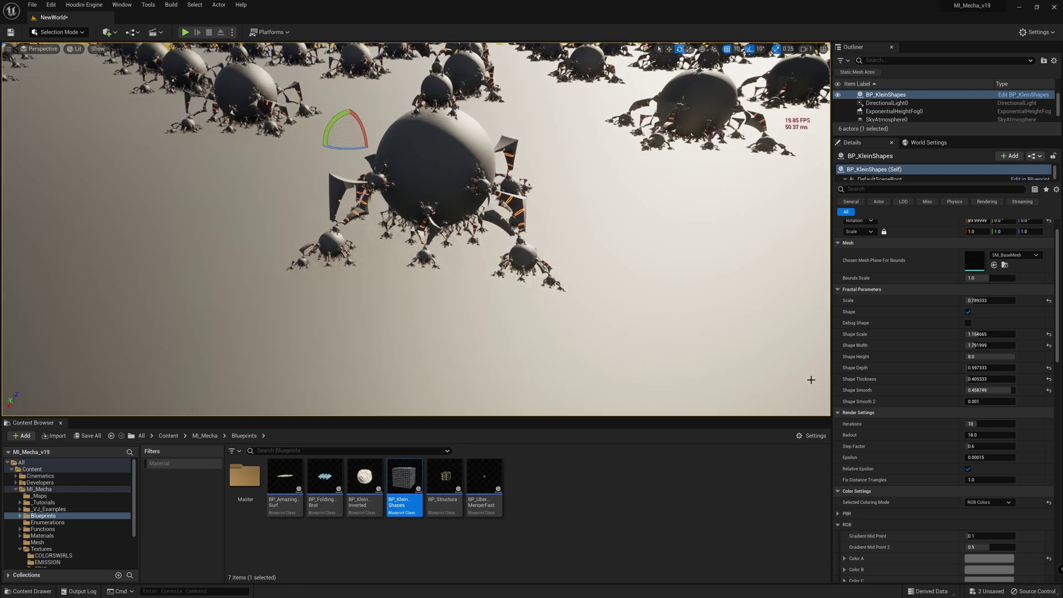
right_click_drag(780, 370, 770, 352)
key("w")
mouse_move(990, 300)
left_mouse_down()
mouse_move(965, 300)
mouse_move(988, 300)
left_mouse_up()
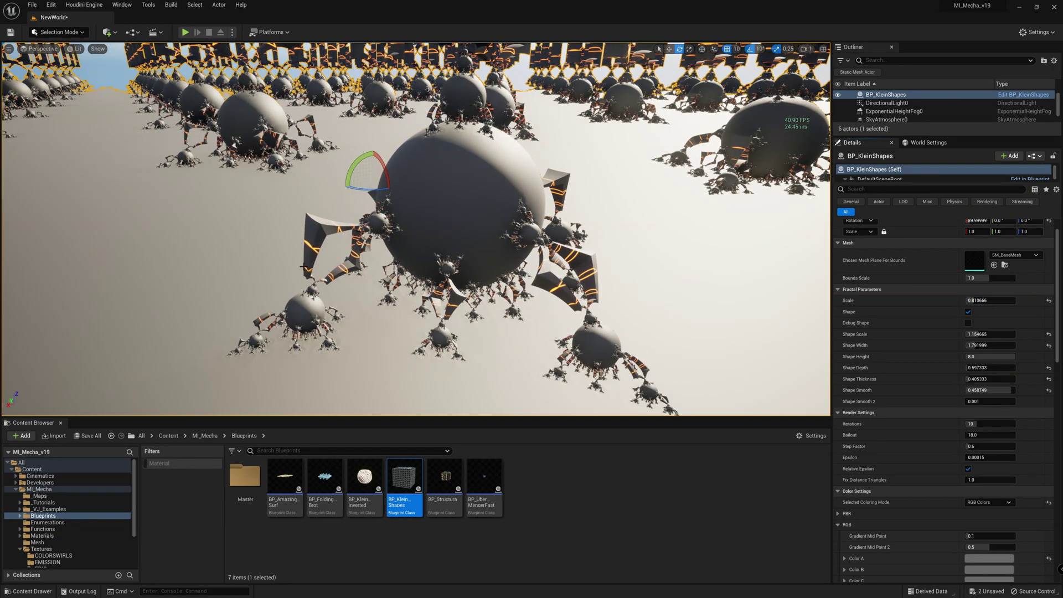
Add a Cine Camera Actor to the level and snap it to the current view of the large sphere
right_click_drag(528, 252, 535, 256)
left_click(117, 34)
mouse_move(145, 128)
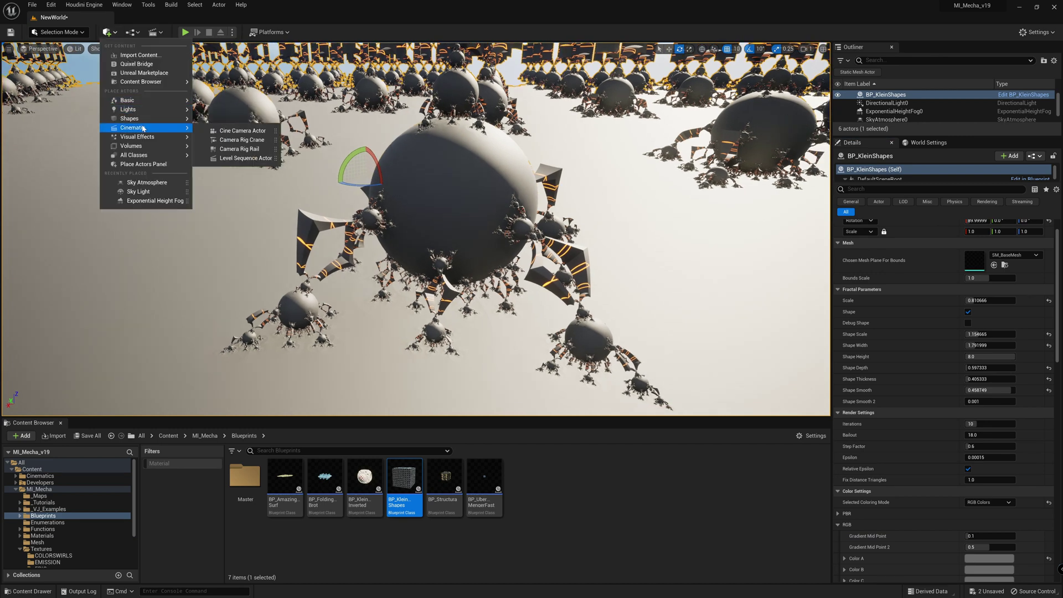
left_click(261, 131)
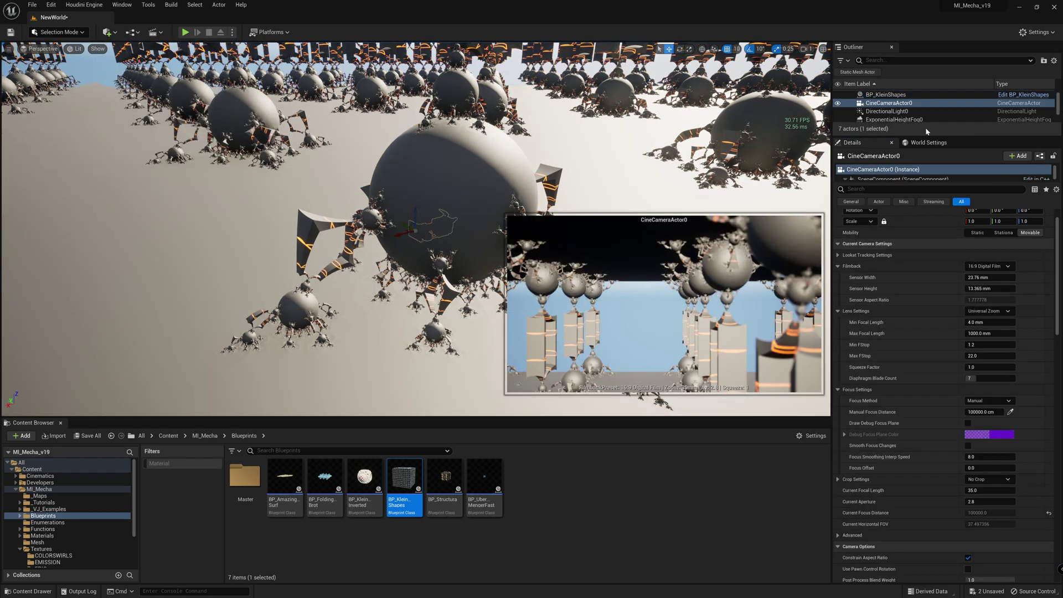
right_click(888, 105)
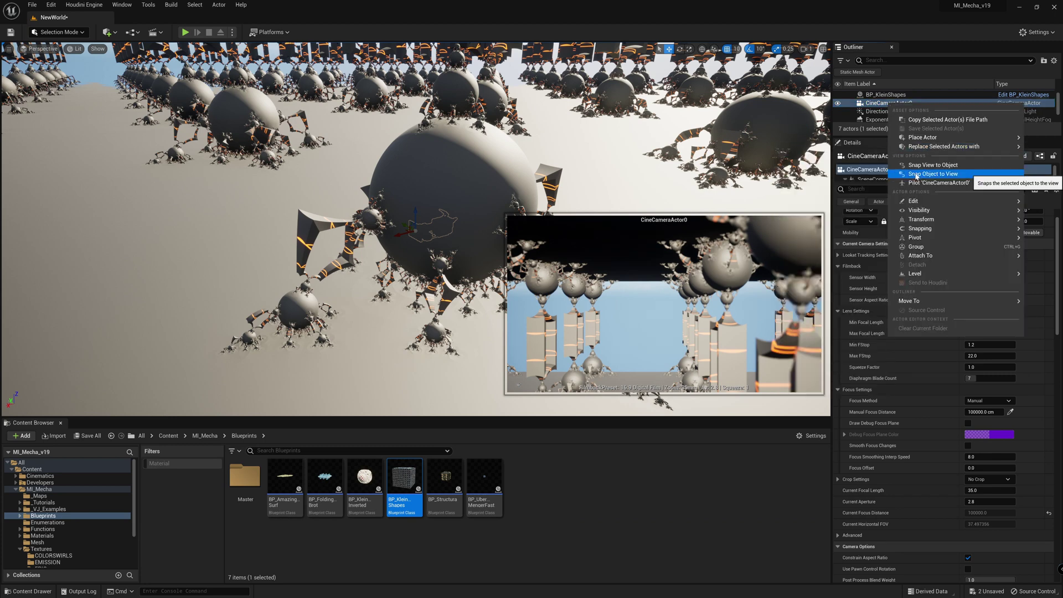
left_click(946, 174)
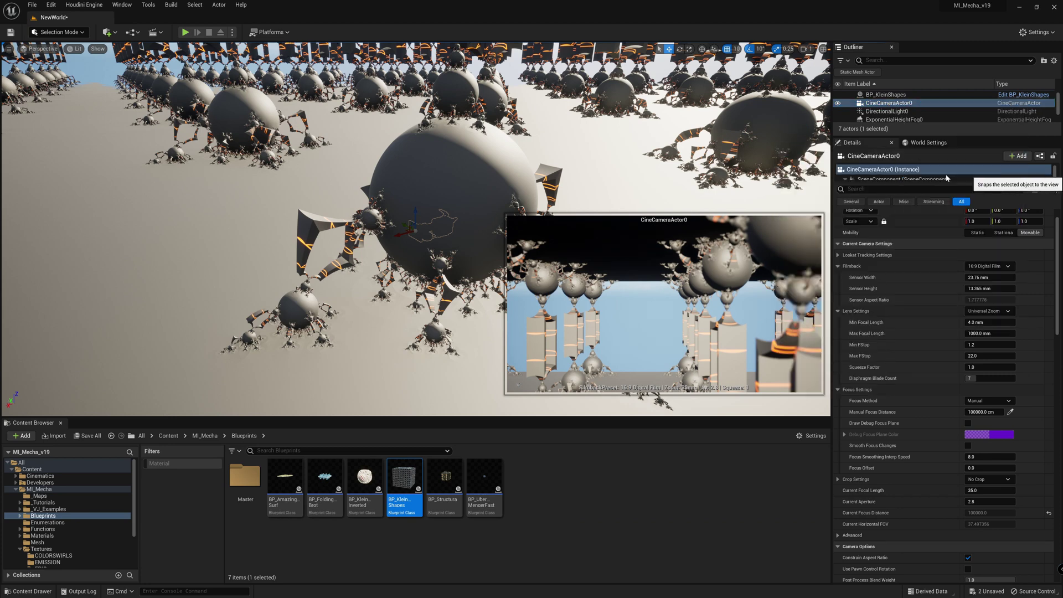
Pilot the cine camera and pull it back to frame the whole sphere creature
right_click(893, 108)
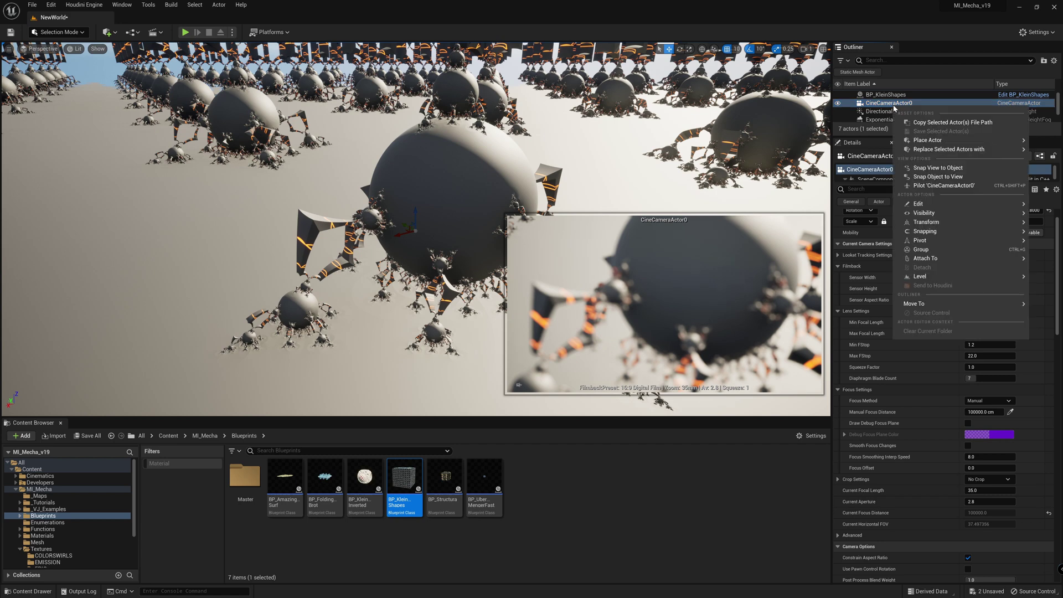
left_click(914, 186)
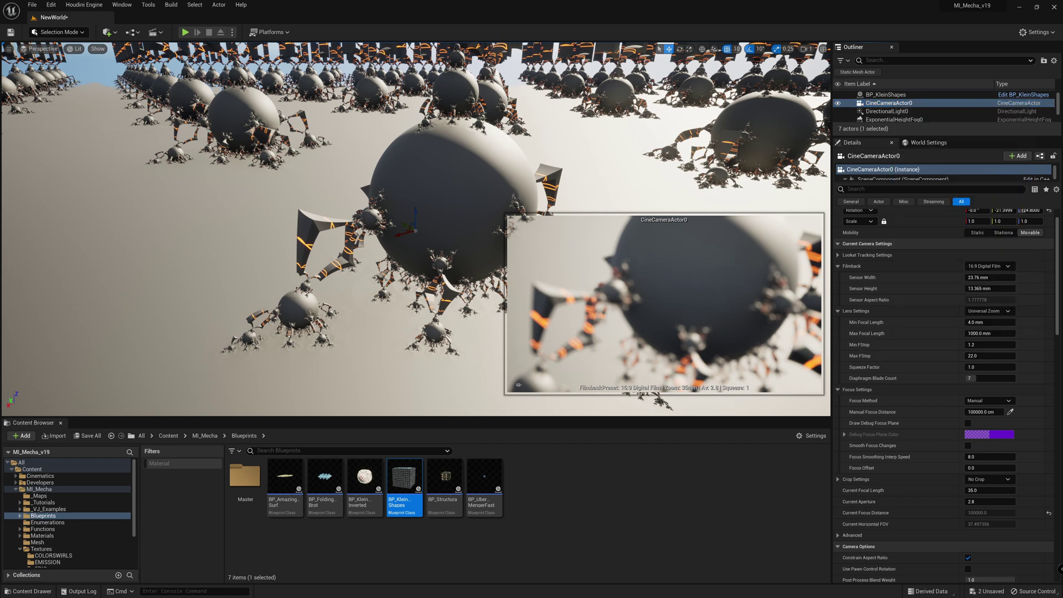
key("s")
right_click_drag(415, 229, 405, 232)
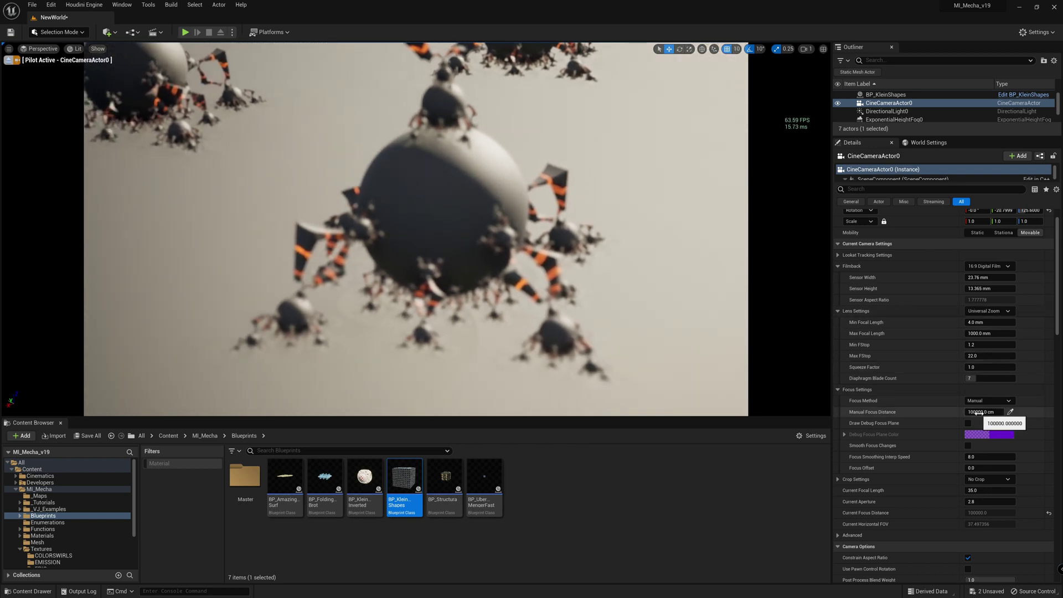
Set the cine camera's Manual Focus Distance to 1.5 cm, then raise it to about 189.5 cm to focus on the sphere
type("1.5")
key("Return")
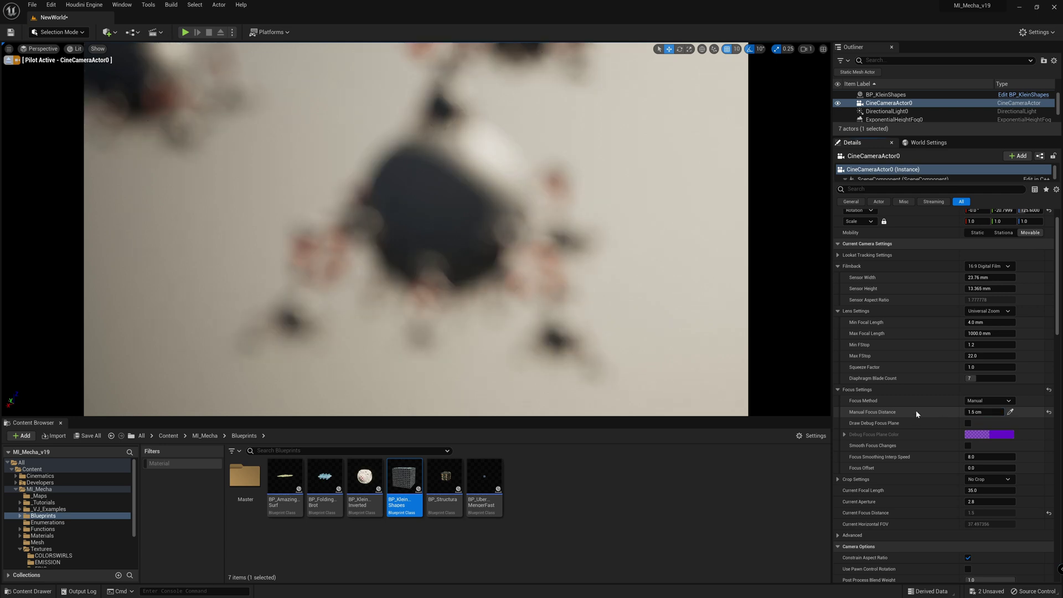
mouse_move(983, 412)
left_mouse_down()
mouse_move(1015, 412)
mouse_move(983, 412)
left_mouse_up()
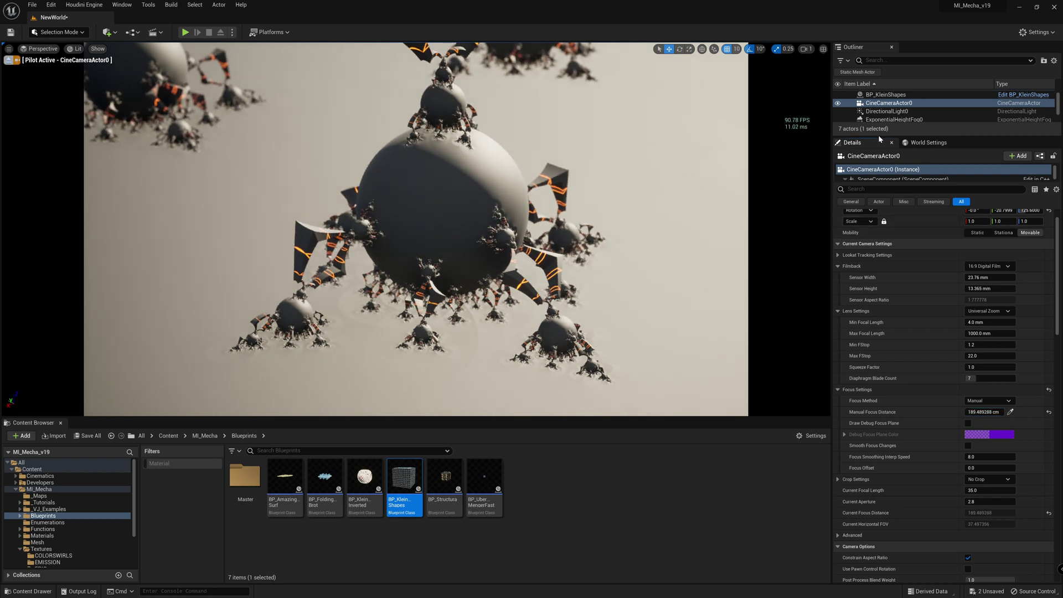
Set the directional light's Contact Shadow Length to 0.5
left_click_drag(879, 138, 879, 231)
left_click(886, 119)
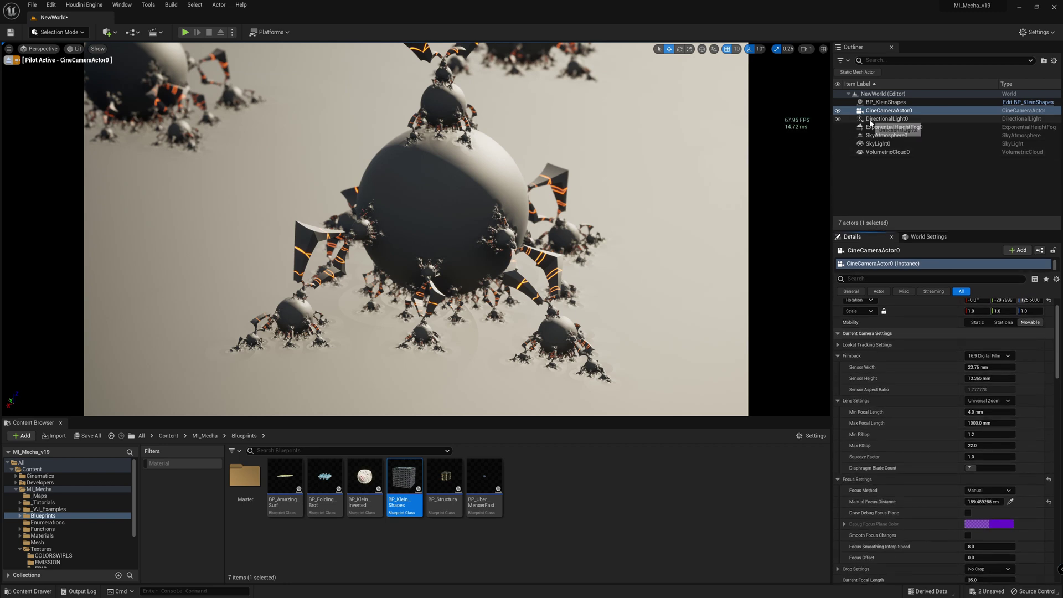
type("contact")
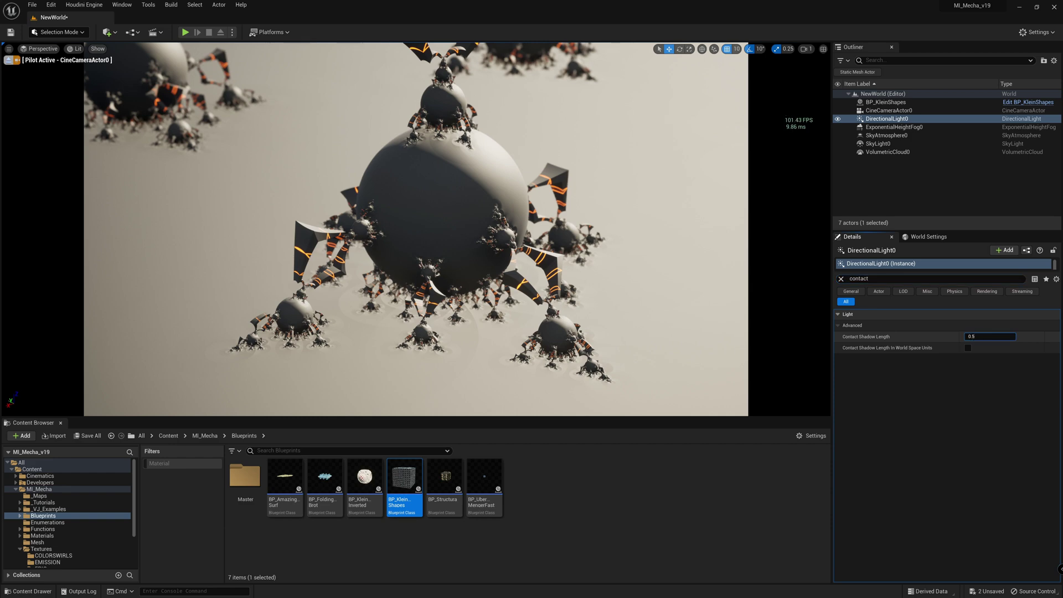
type("0.5")
key("Return")
Adjust the sun direction until the sphere creature is lit from the front, with its shadows falling behind it
right_click_drag(559, 261, 569, 260)
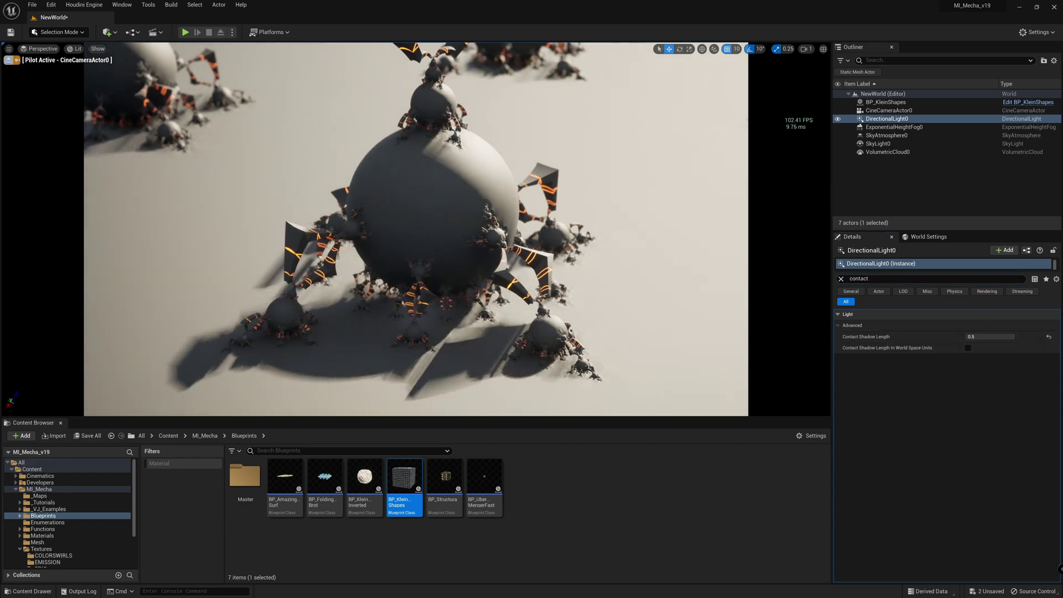
key("ctrl+l")
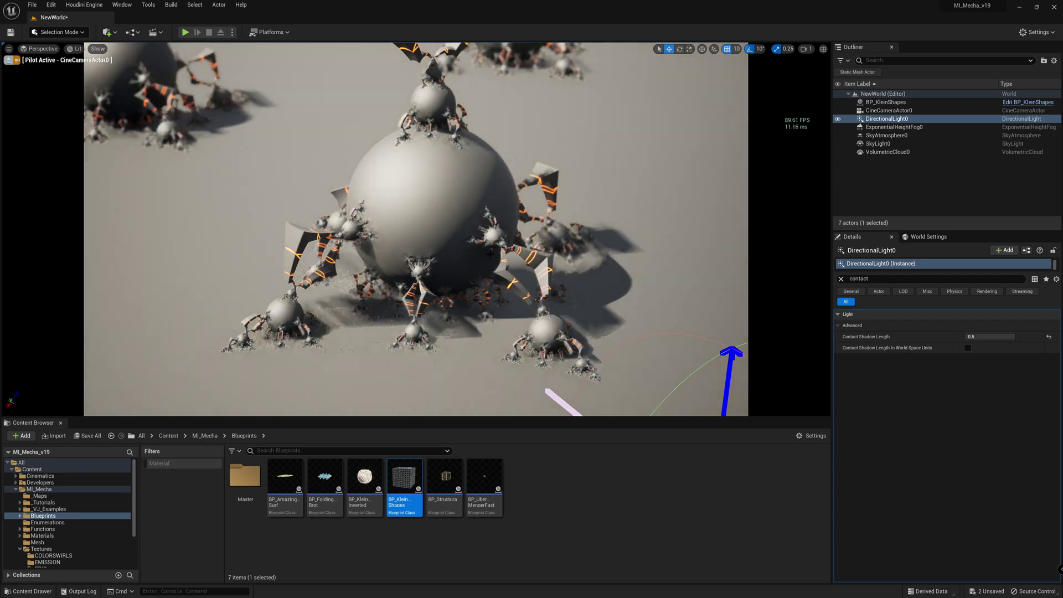
key("ctrl+l")
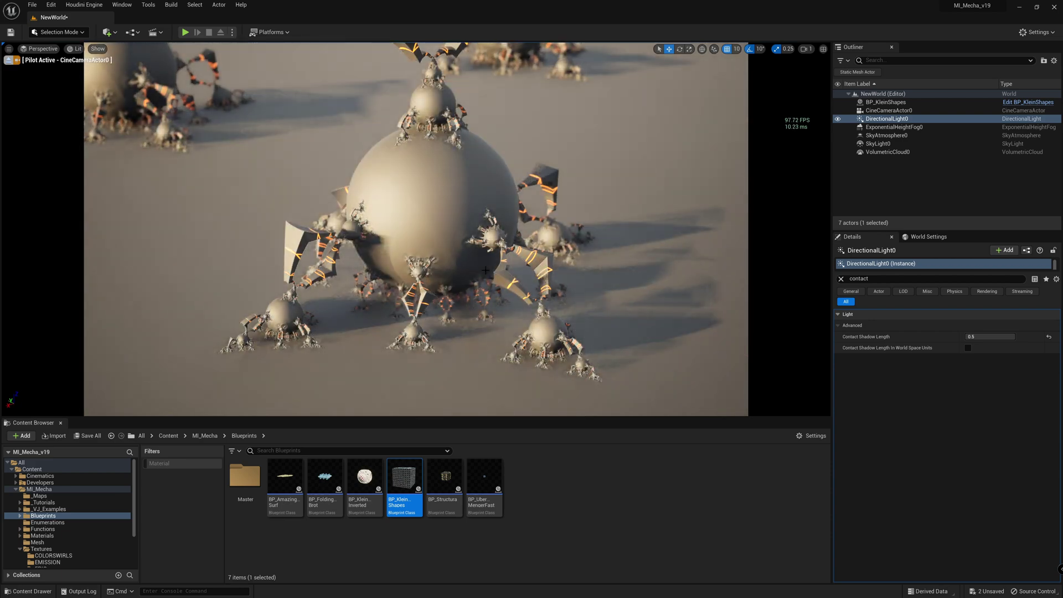
key("ctrl+l")
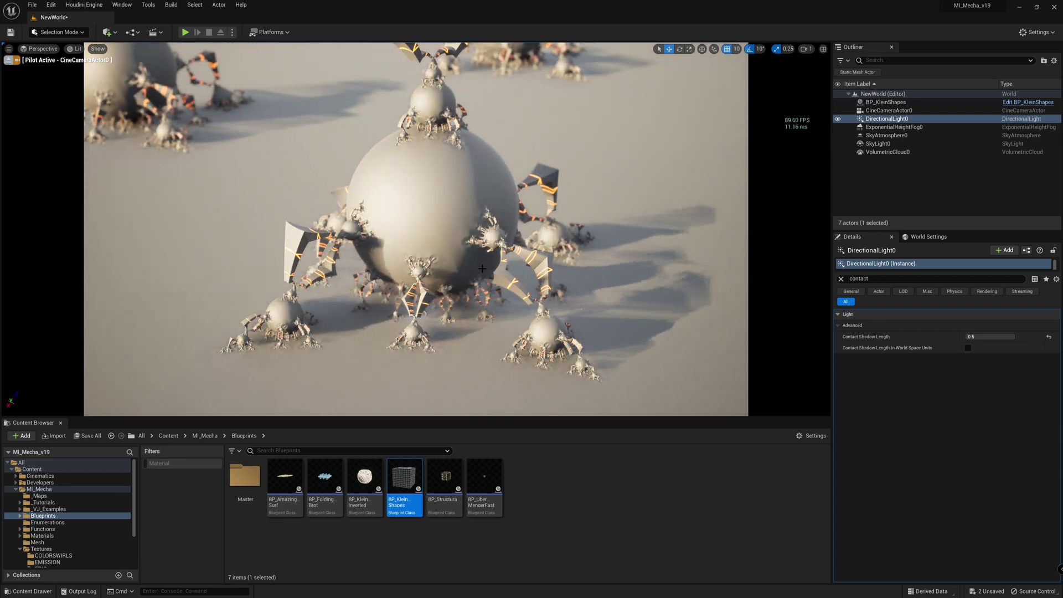
key("ctrl+l")
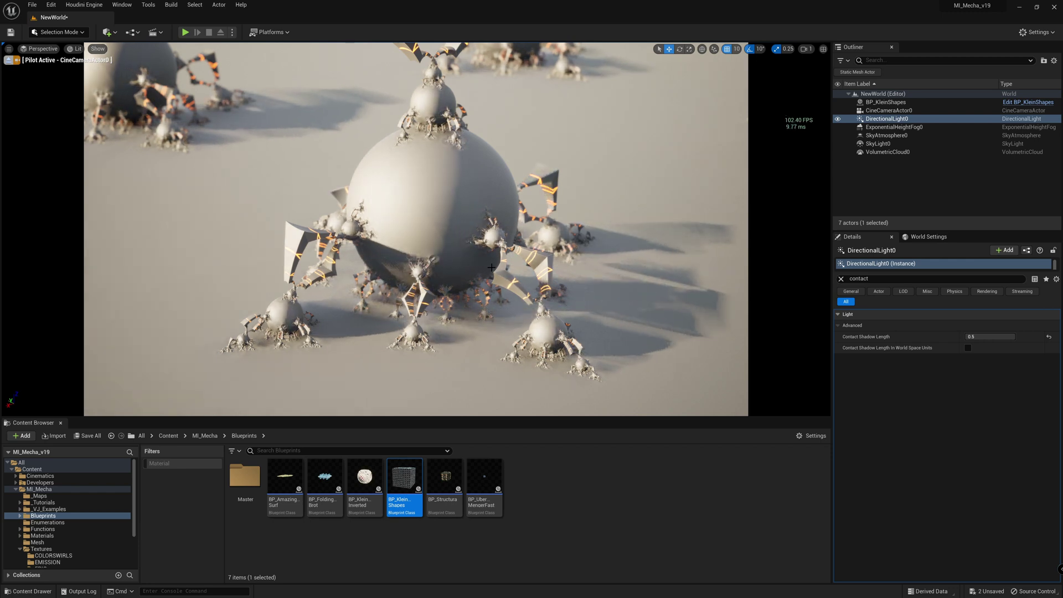
key("ctrl+l")
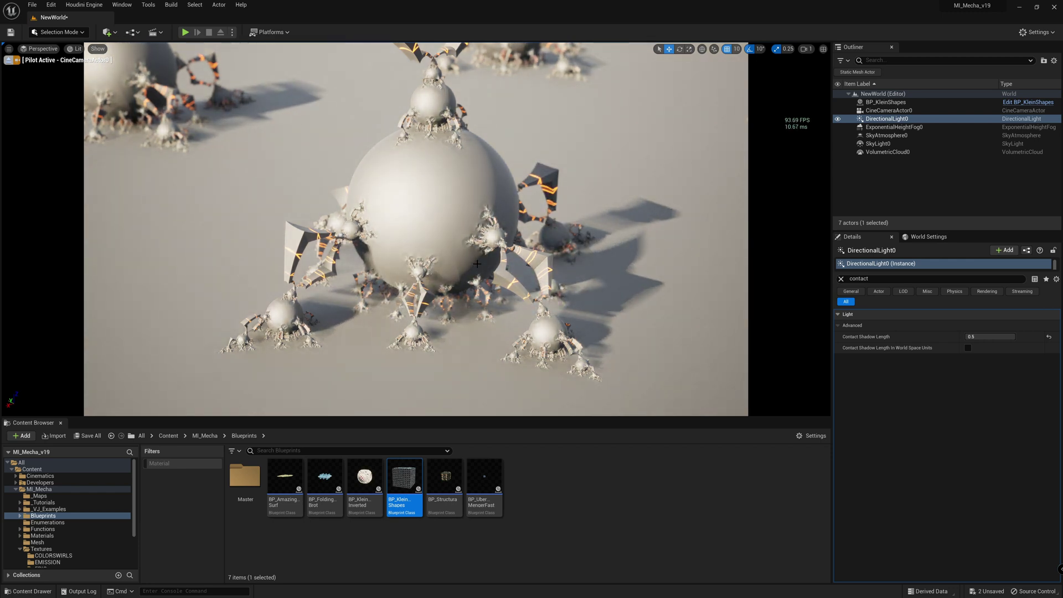
Clear the property filter and switch the BP_KleinShapes coloring mode to PBR Textures (Orbit Traps)
left_click(840, 279)
left_click(871, 103)
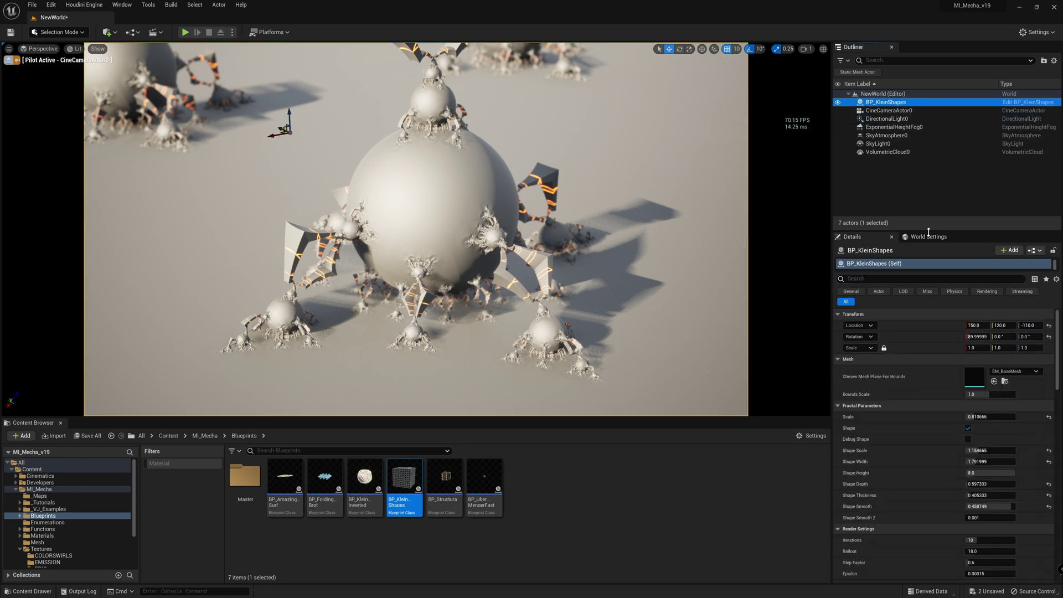
left_click_drag(911, 231, 912, 128)
scroll(909, 327, "down", 6)
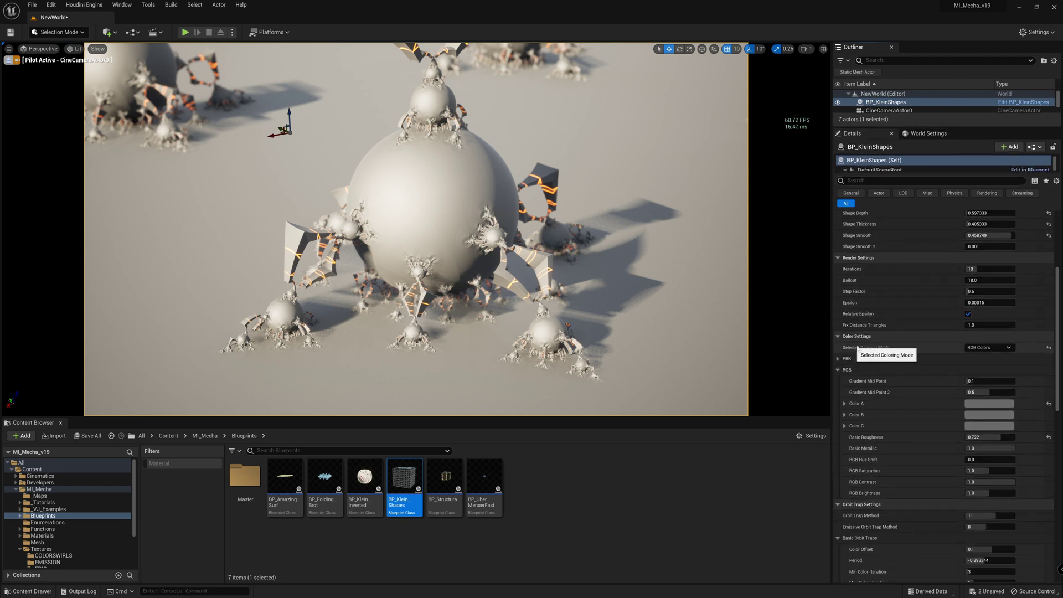
left_click(994, 346)
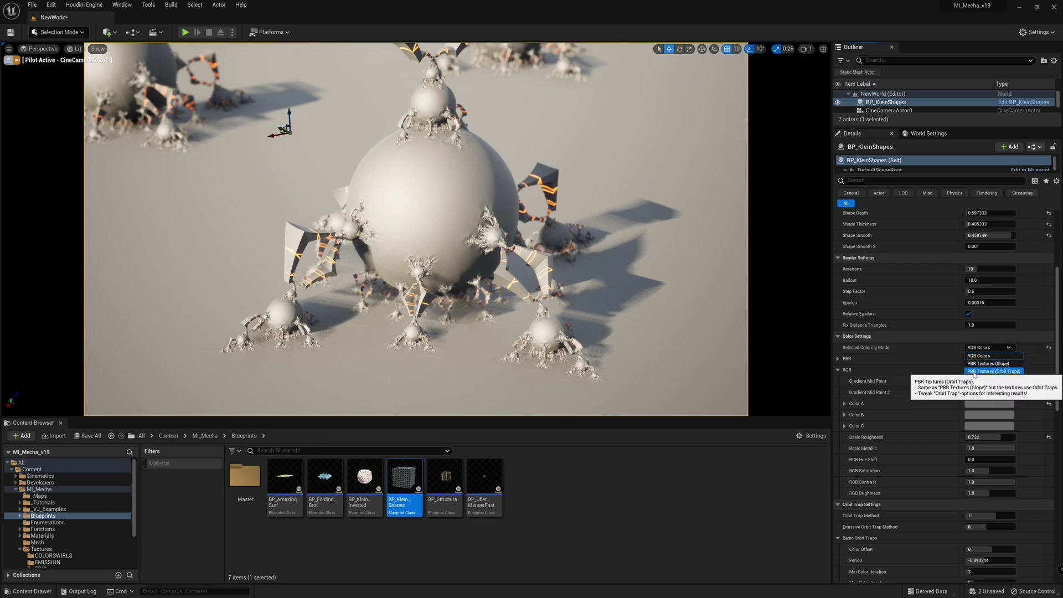
left_click(992, 370)
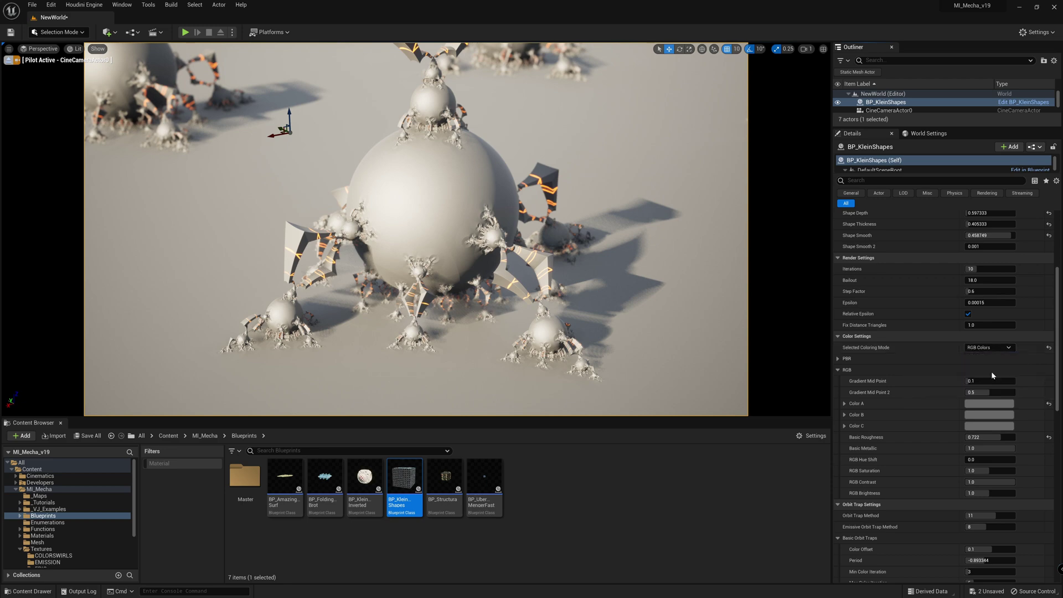
Reveal the fractal's PBR texture settings and browse from the current XY diffuse texture to the NATURE textures folder
left_click(838, 359)
scroll(854, 359, "down", 5)
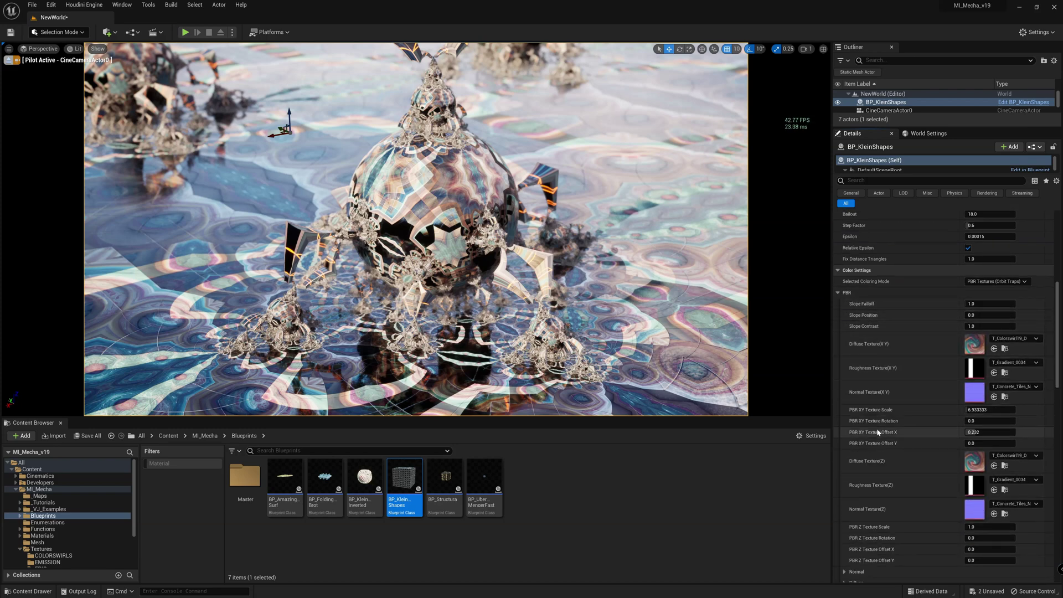
scroll(877, 432, "down", 5)
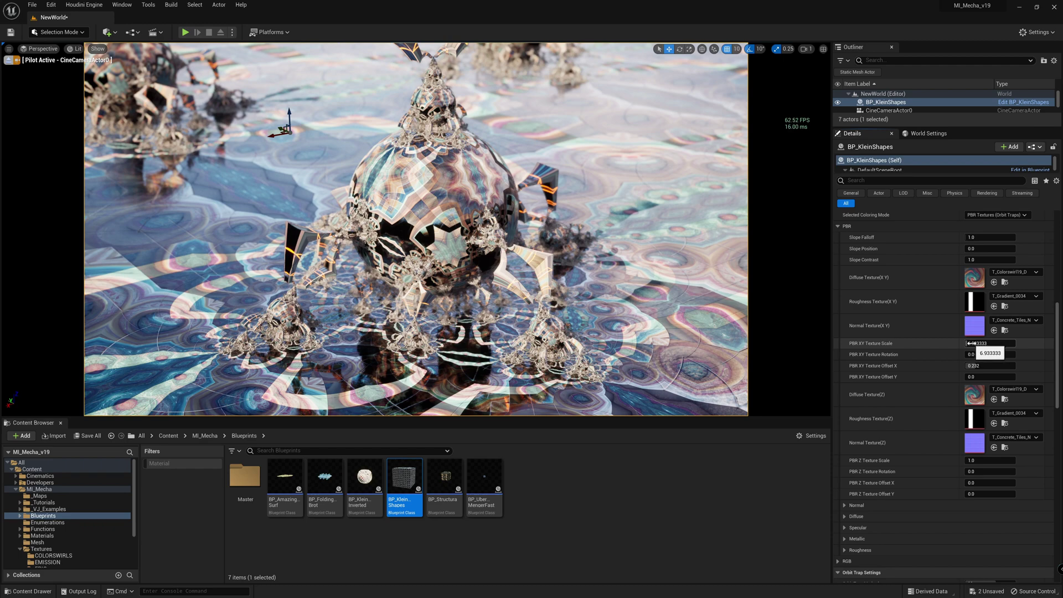
left_click(1004, 282)
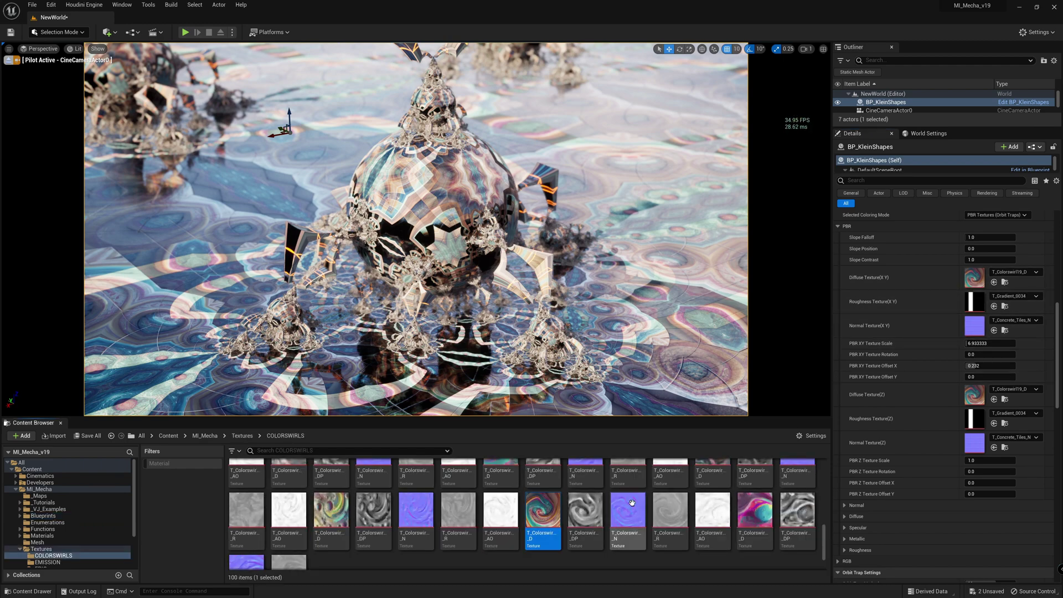
scroll(644, 528, "up", 3)
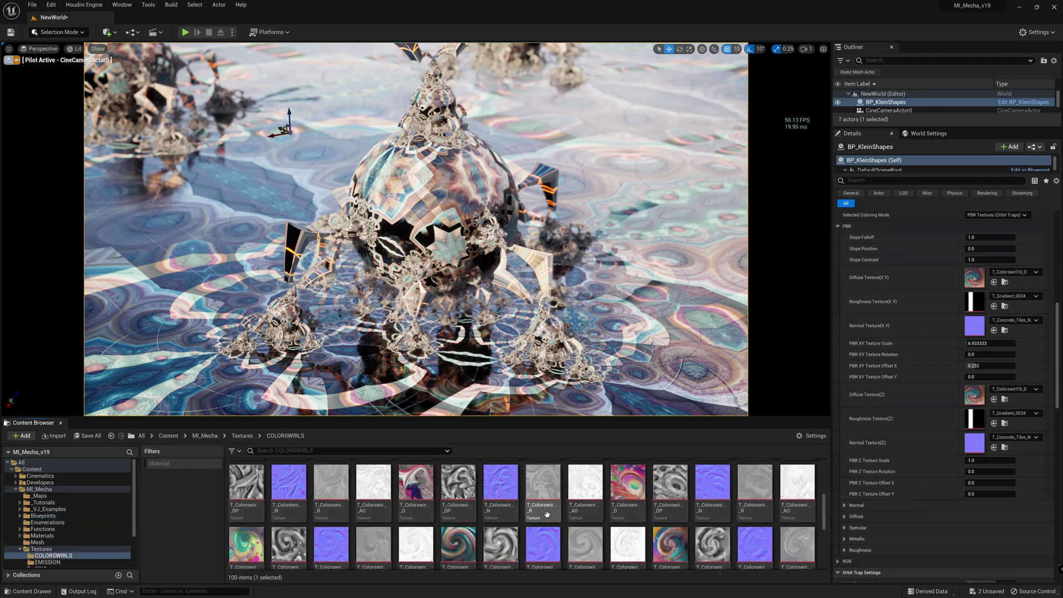
left_click(233, 436)
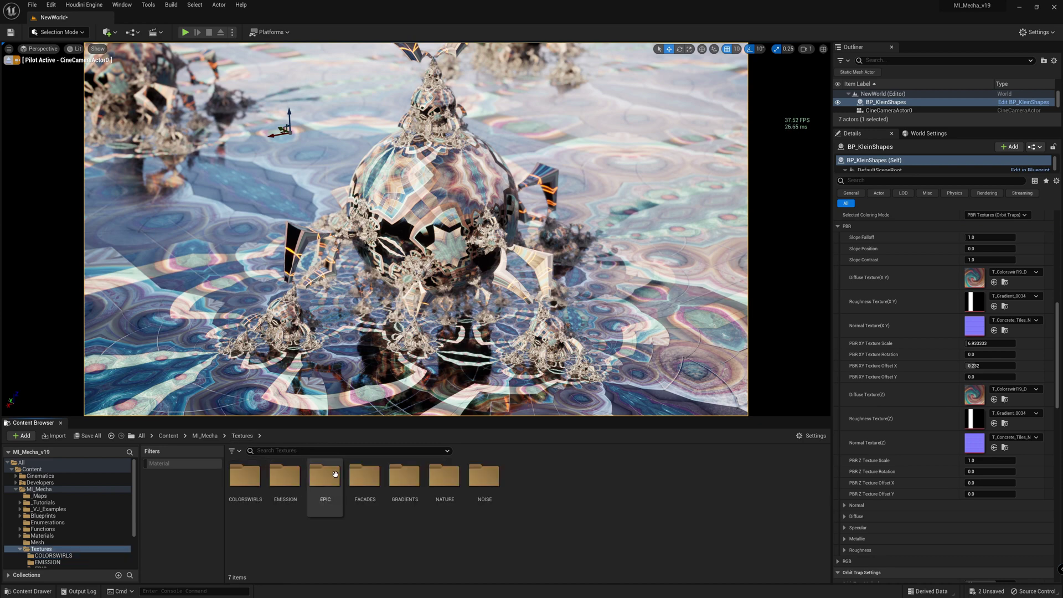
double_click(449, 487)
Assign T_Nature21_D as both the XY and Z diffuse textures and inspect the patterned floor up close
scroll(629, 500, "down", 3)
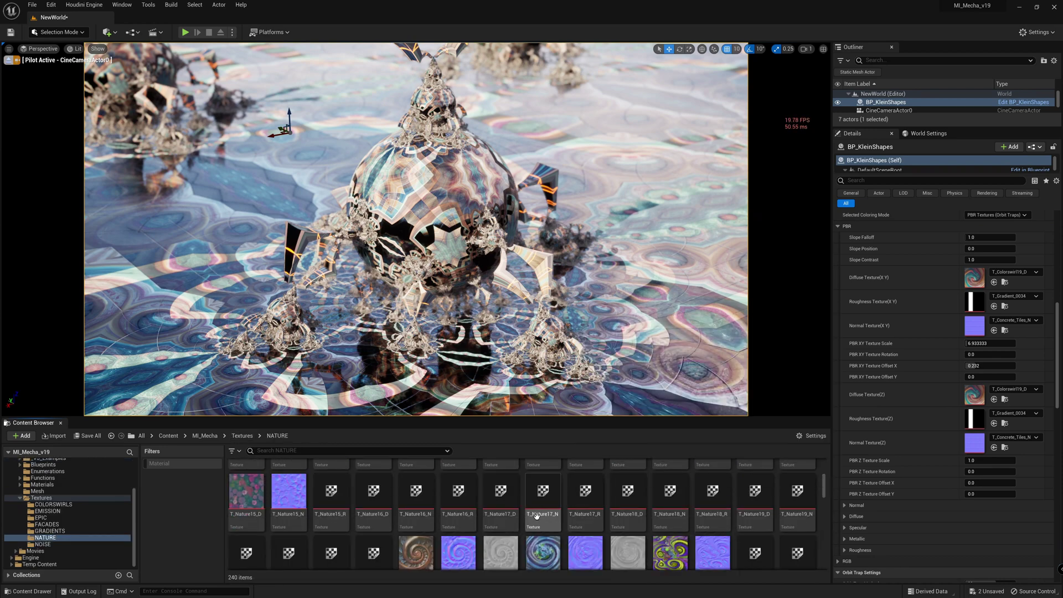
scroll(536, 516, "down", 2)
left_click_drag(415, 476, 974, 277)
left_click_drag(415, 476, 983, 405)
right_click_drag(394, 263, 451, 315)
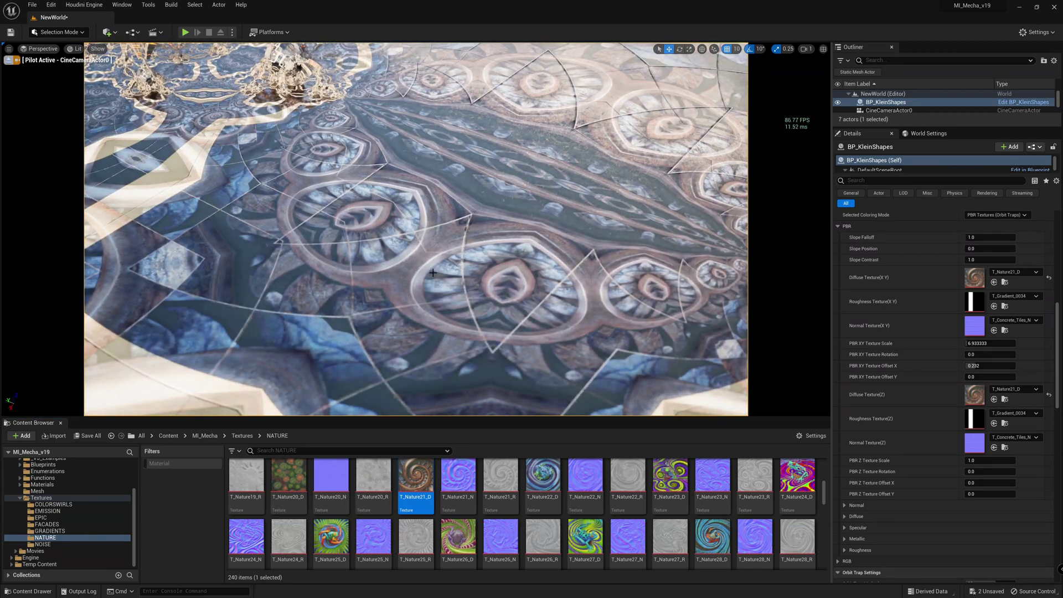
right_click_drag(444, 237, 393, 194)
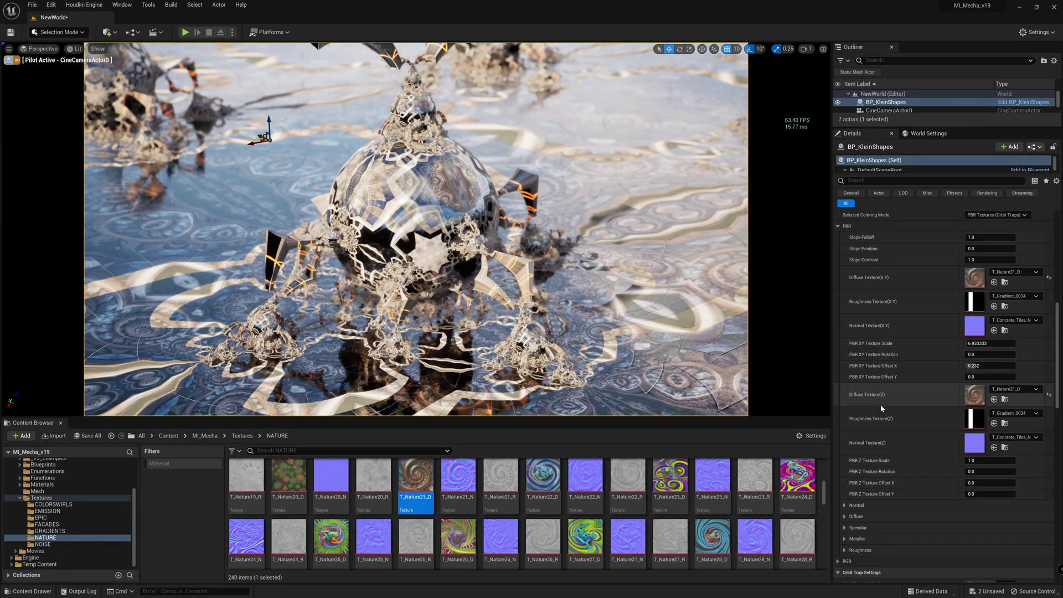
Set the PBR Specular value of BP_KleinShapes to 0.368
scroll(877, 427, "down", 3)
left_click(844, 474)
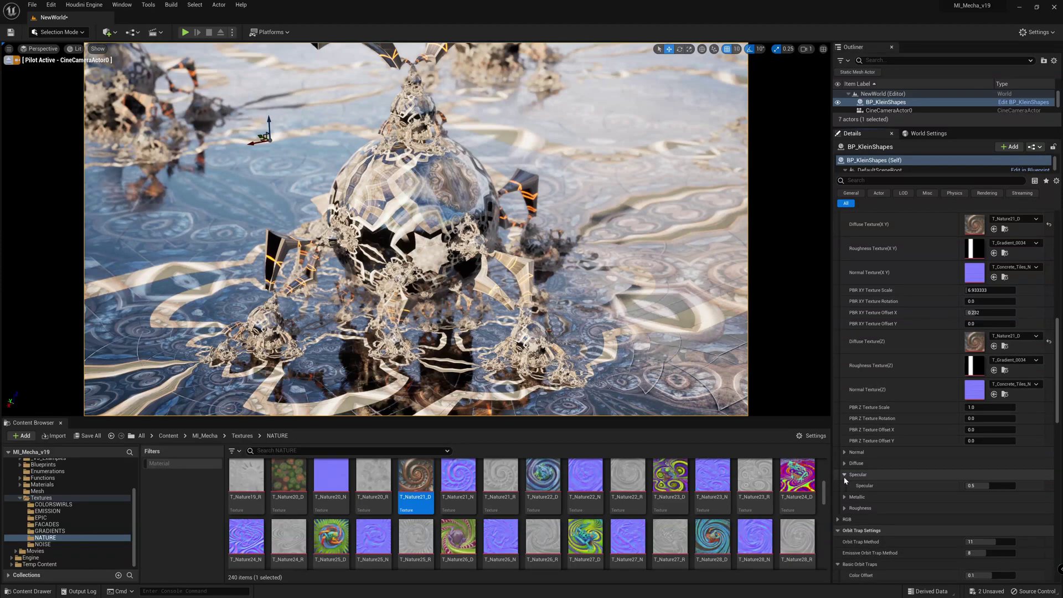
left_click(977, 485)
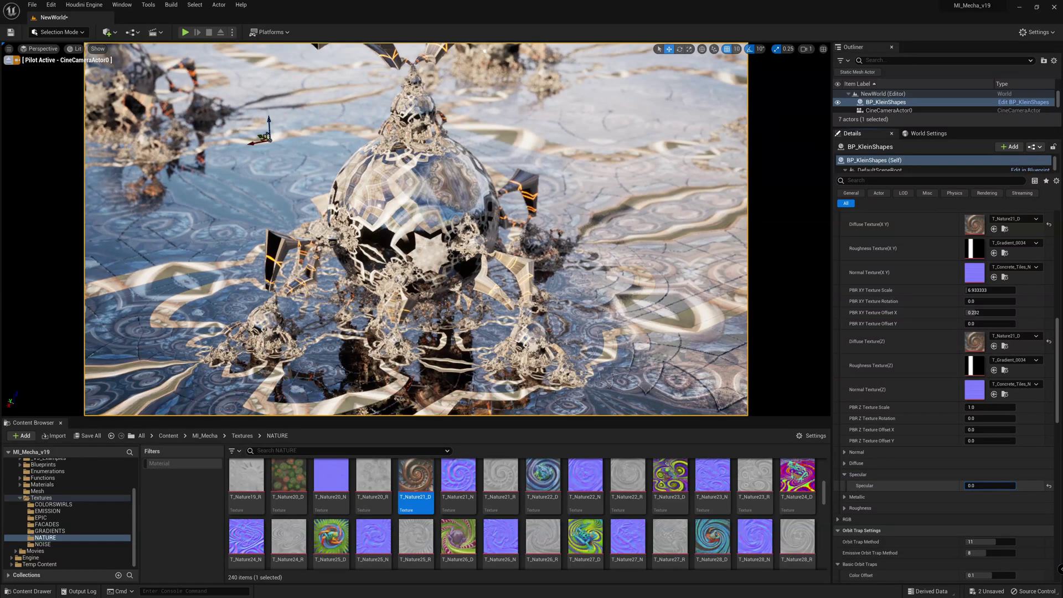
type("0.368")
Set the PBR Metallic Intensity to about 1.31 and the Roughness Intensity to about 0.88
left_click(844, 496)
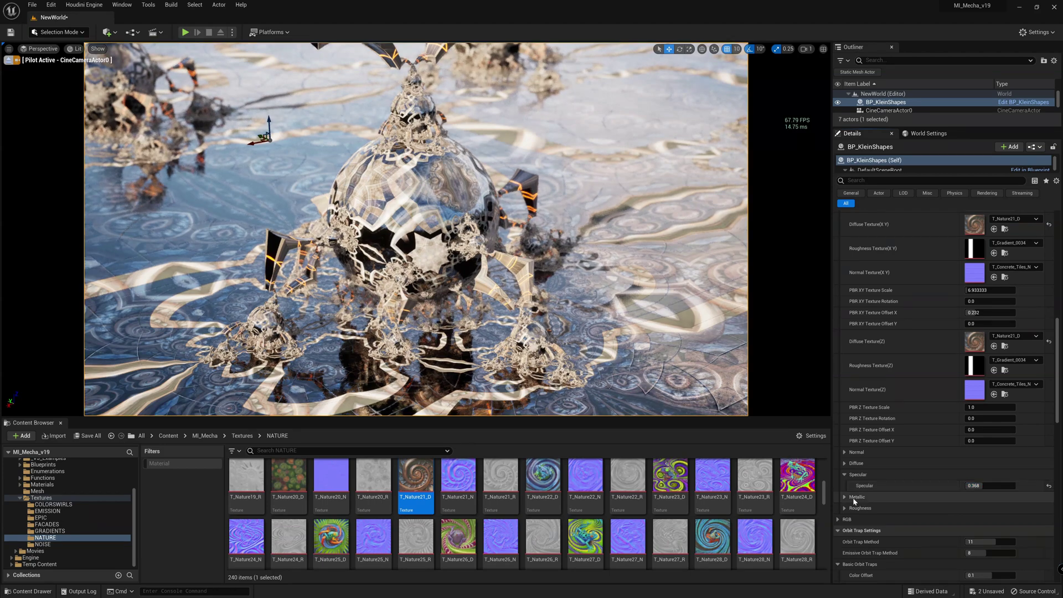
scroll(904, 496, "down", 4)
left_click(846, 498)
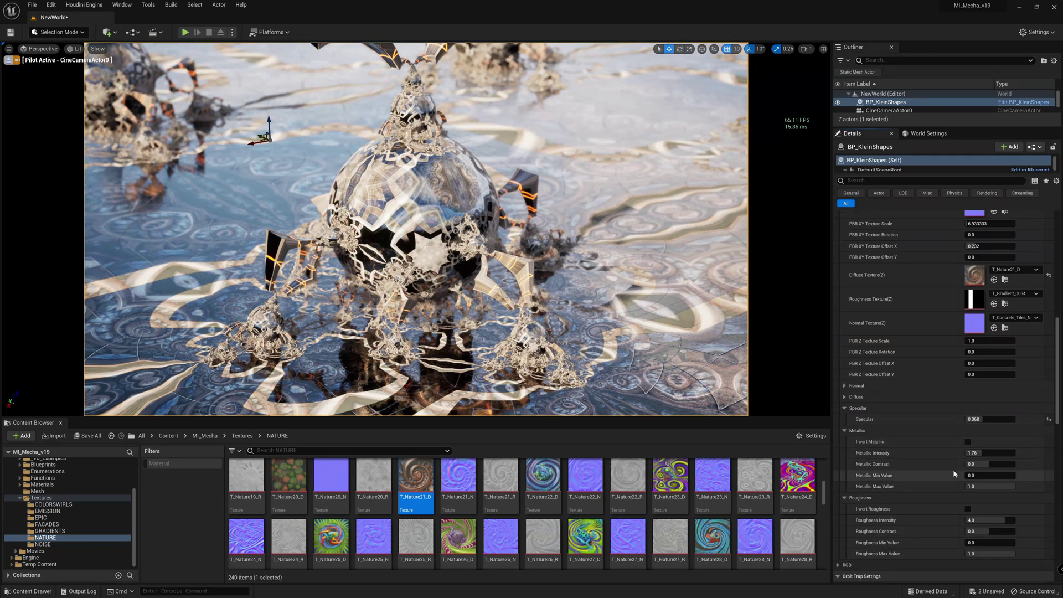
mouse_move(979, 452)
left_mouse_down()
mouse_move(963, 453)
mouse_move(978, 452)
left_mouse_up()
left_click_drag(993, 520, 970, 519)
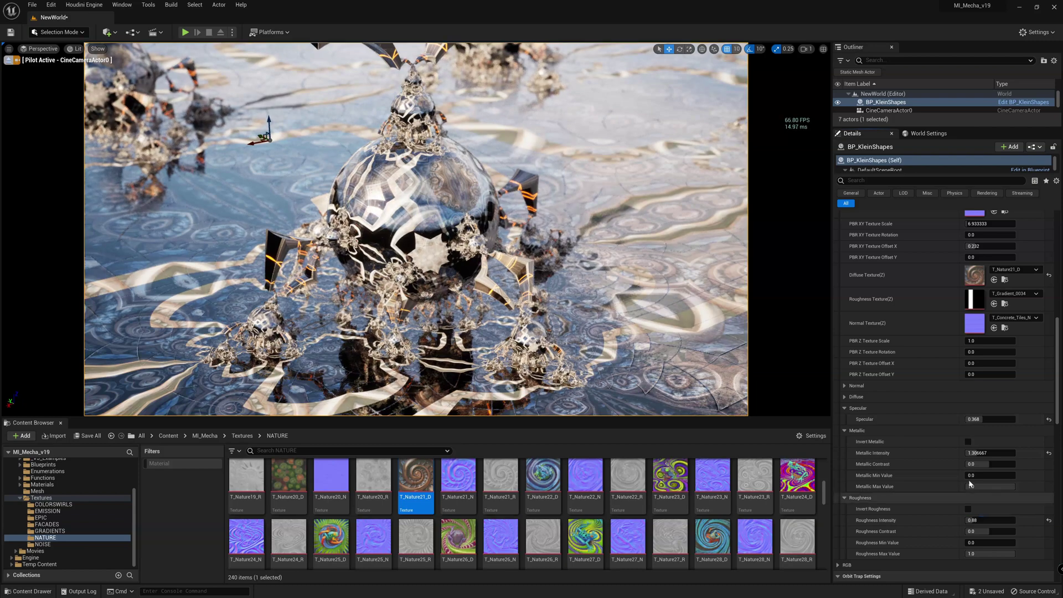
Try T_Gradient_0033 and T_Gradient_0037 from the GRADIENTS folder as the XY and Z roughness textures
scroll(916, 456, "up", 5)
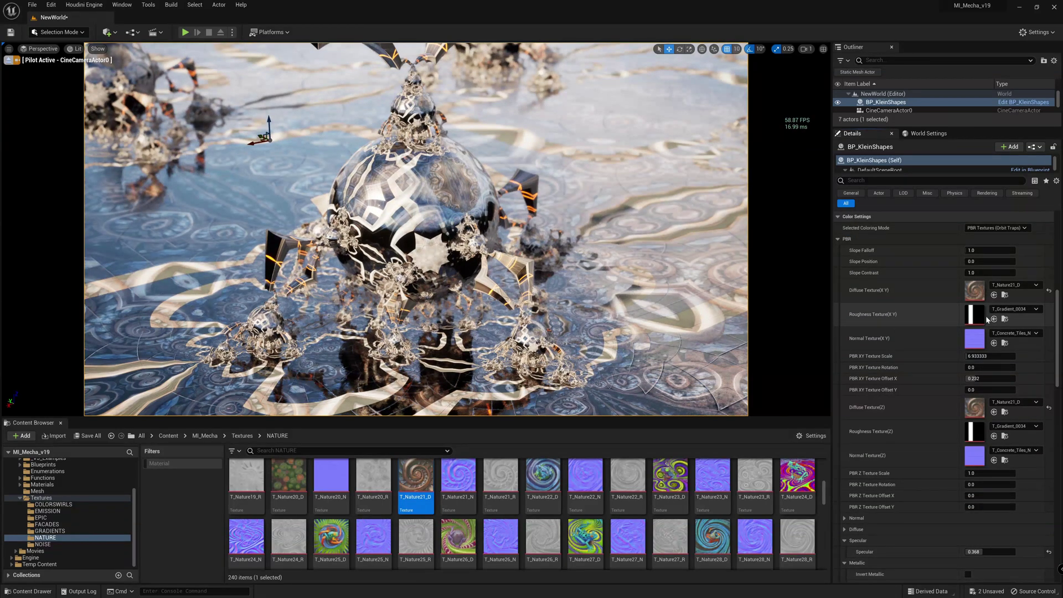
left_click(1004, 319)
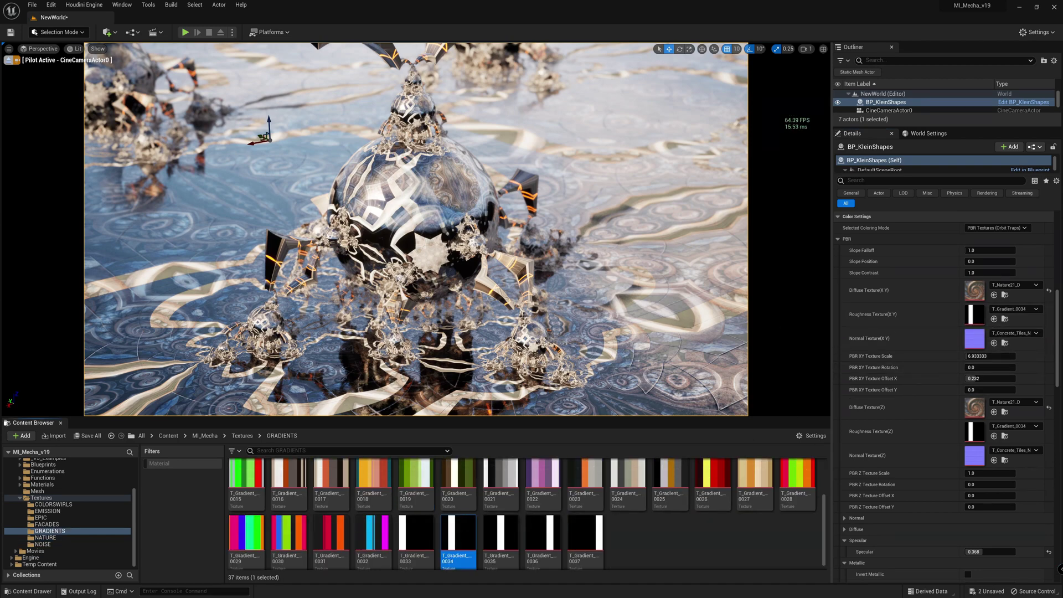
scroll(569, 534, "up", 3)
scroll(643, 503, "down", 3)
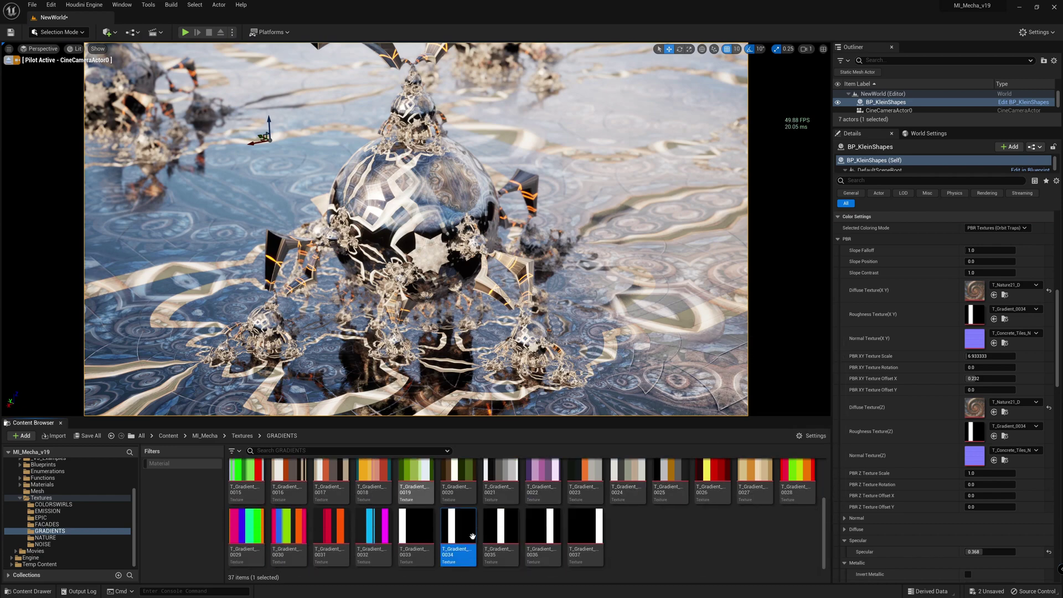
left_click_drag(416, 527, 955, 318)
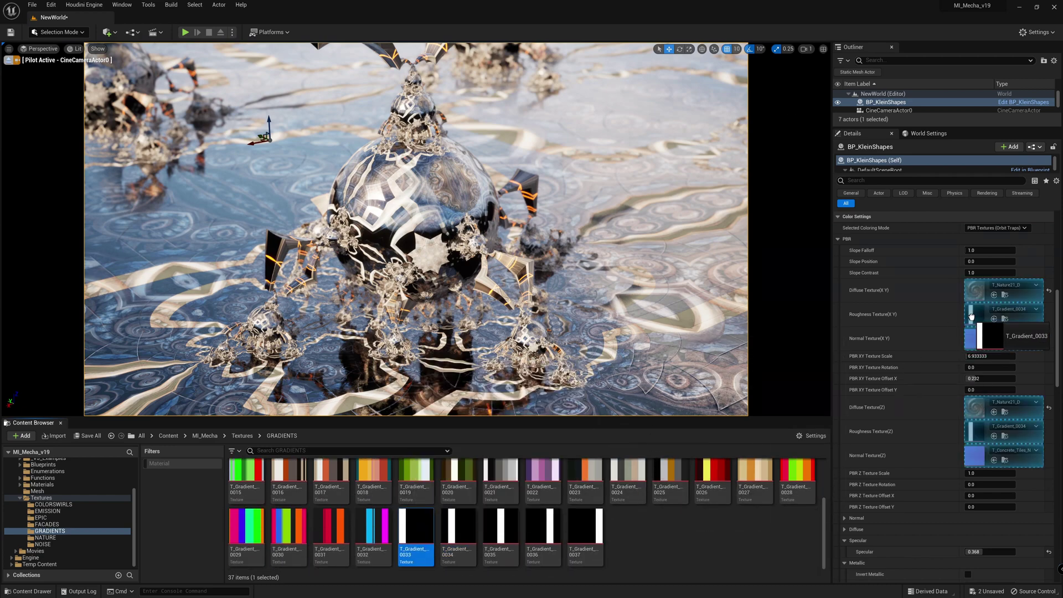
left_click_drag(882, 426, 975, 432)
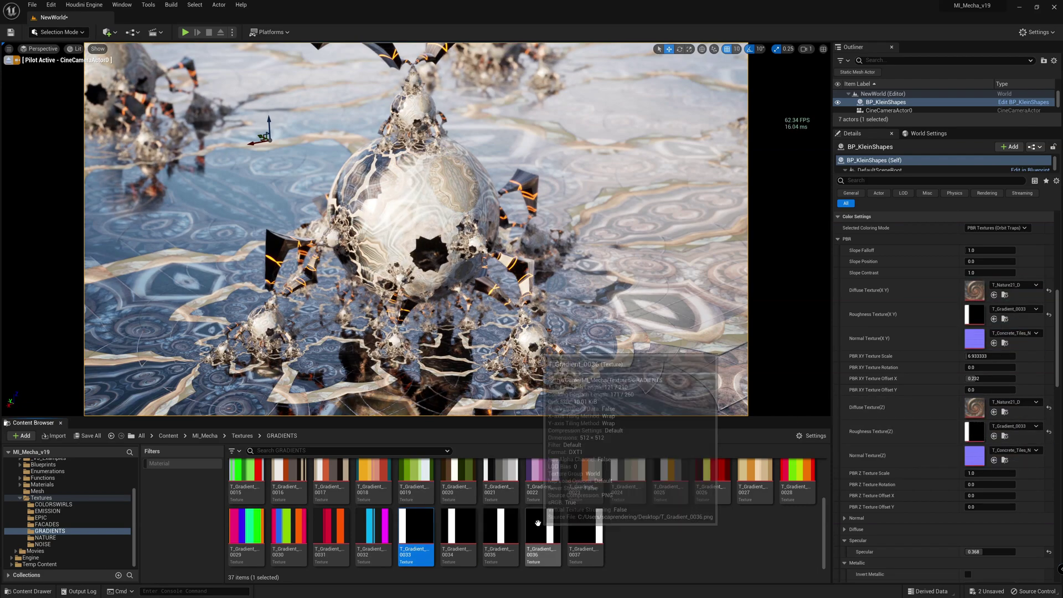
left_click_drag(581, 529, 974, 431)
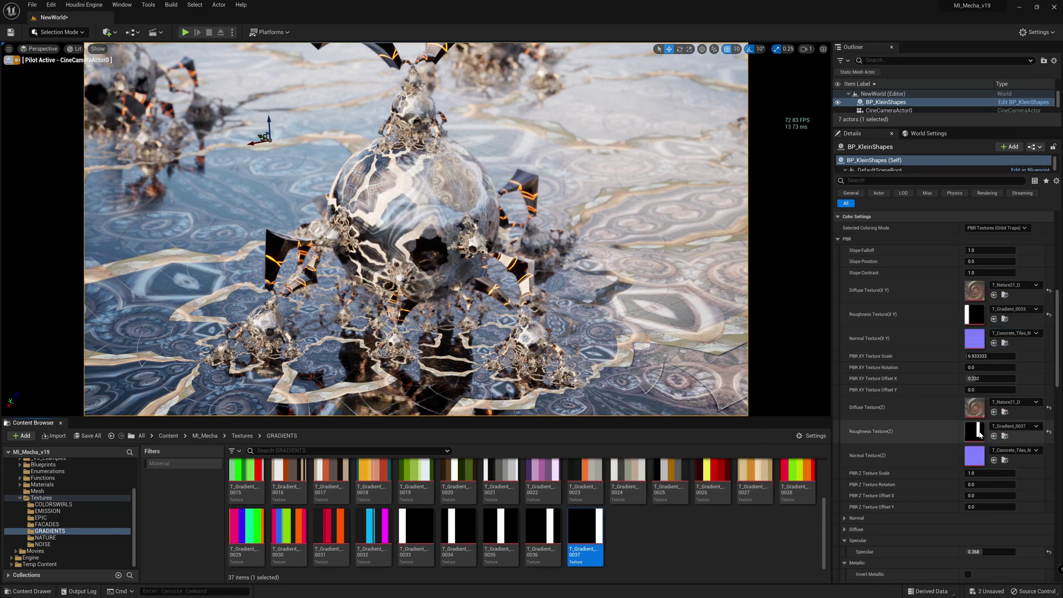
left_click_drag(614, 512, 974, 313)
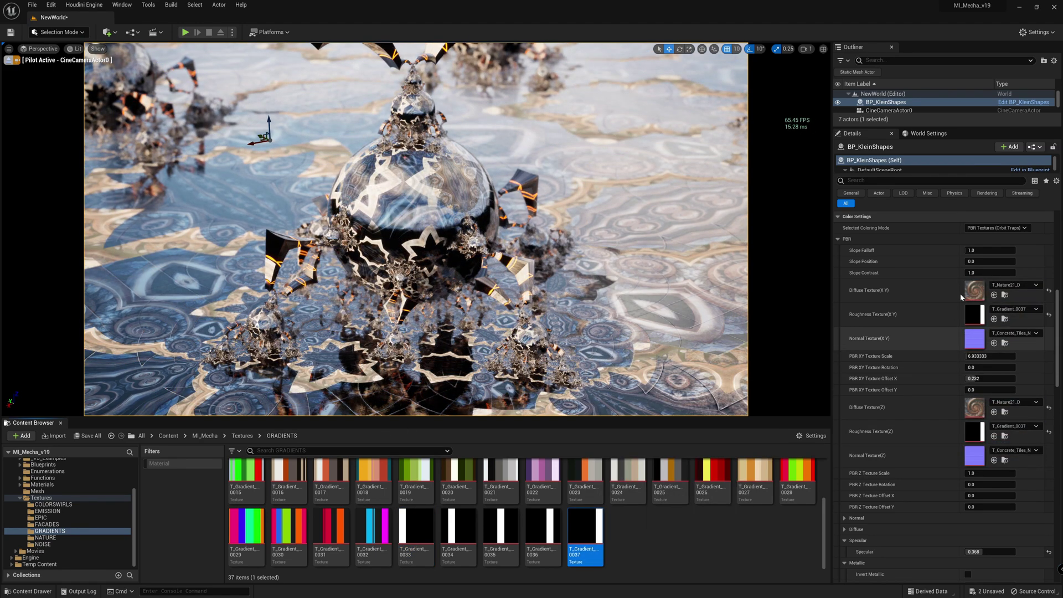
Filter the NATURE textures by 21 and assign T_NatureR21_E as both the XY and Z roughness textures
left_click(1005, 295)
scroll(520, 526, "down", 1)
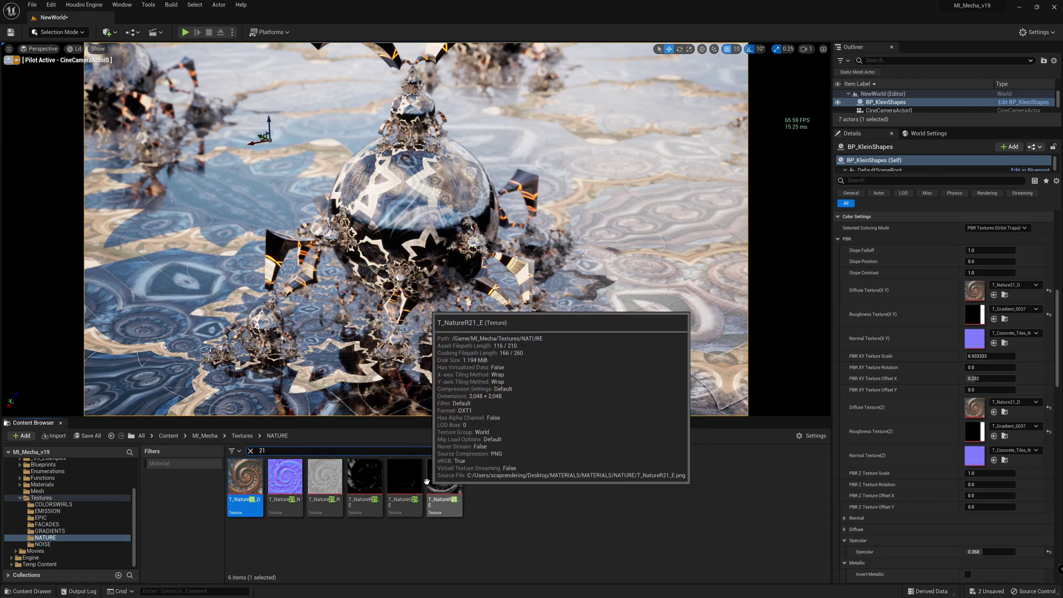
left_click_drag(454, 480, 977, 320)
left_click_drag(445, 479, 946, 431)
Lower the PBR Metallic Intensity to about 0.84 and set the Roughness Intensity to 2.56
scroll(941, 415, "down", 4)
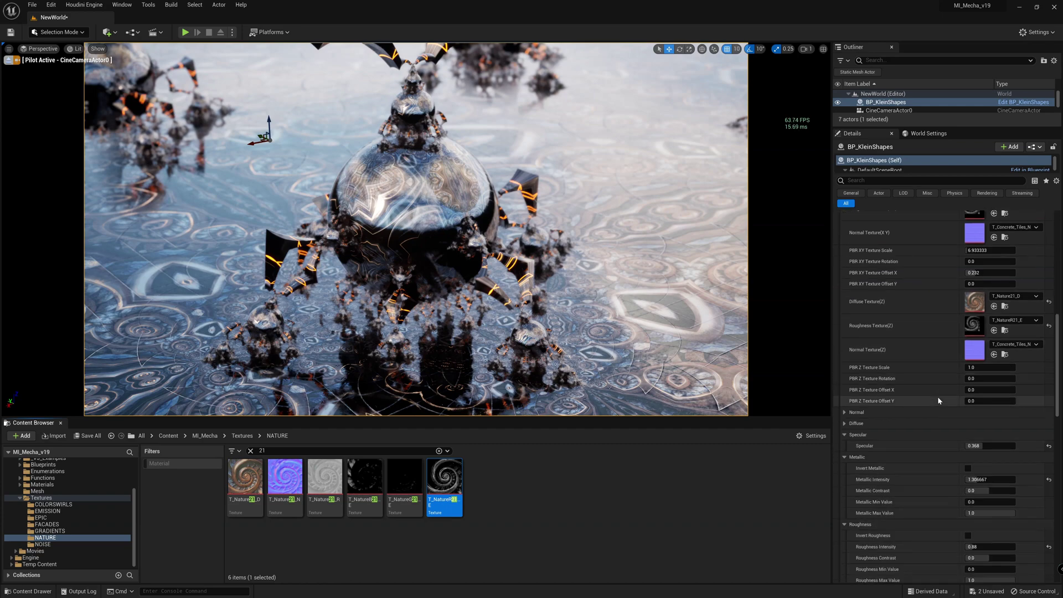
scroll(939, 404, "down", 1)
left_click_drag(976, 413, 974, 413)
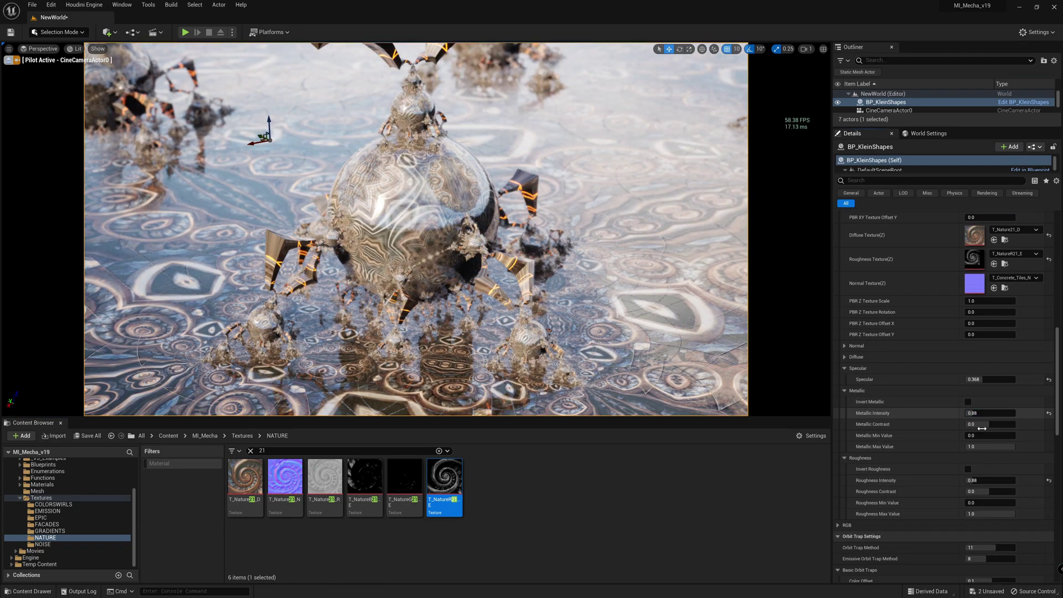
left_click(974, 480)
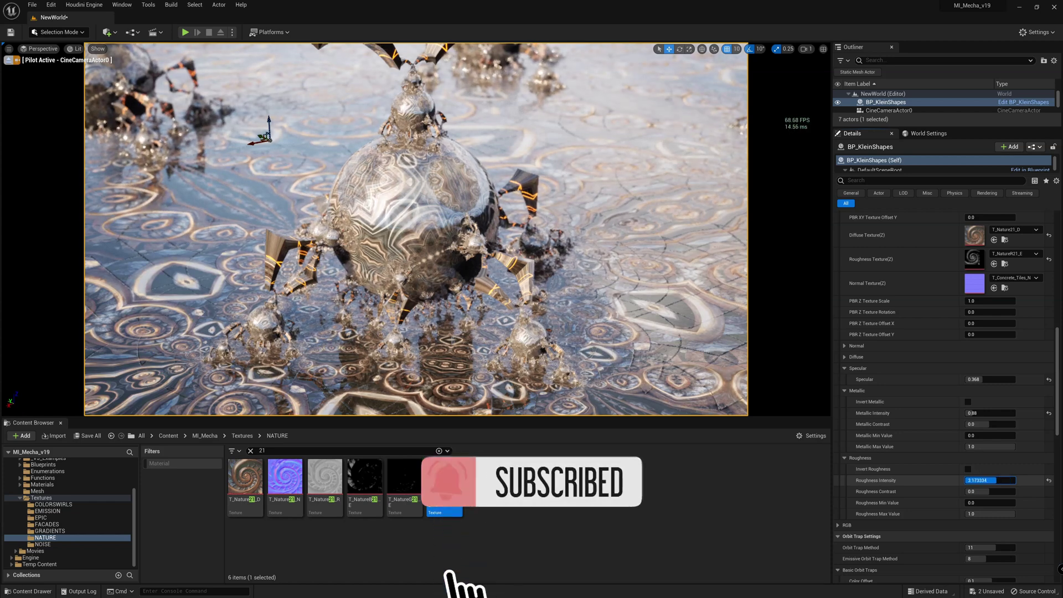
type("1.76")
key("Return")
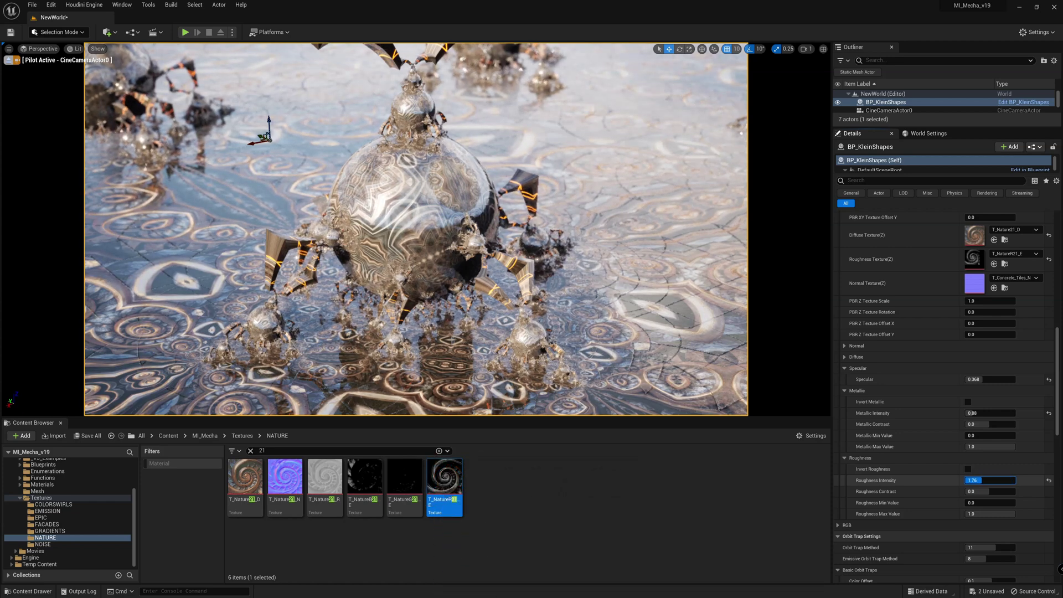
type("2.56")
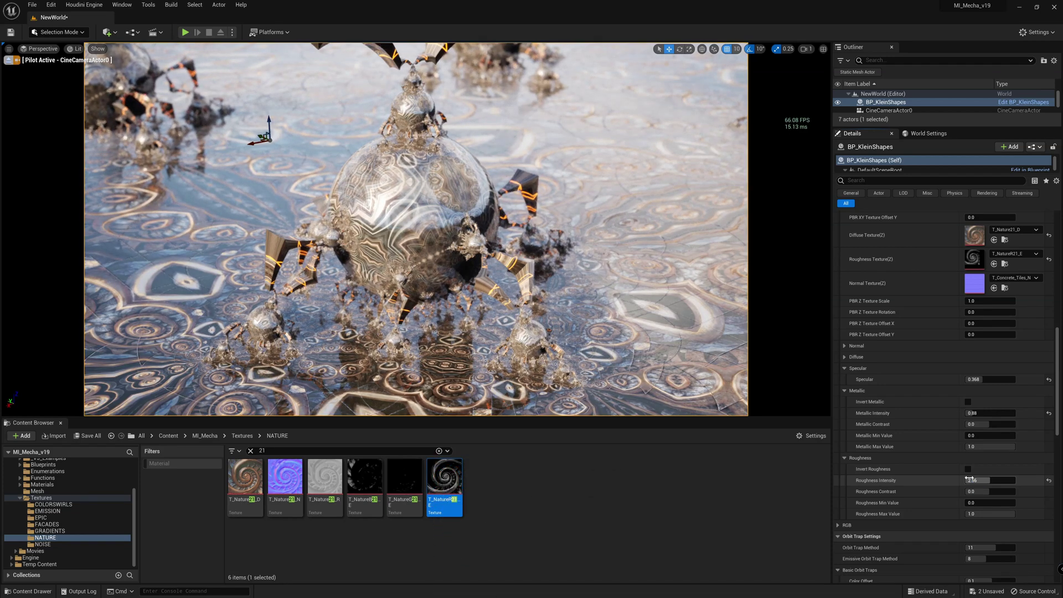
key("Return")
Set the Orbit Trap Method of BP_KleinShapes to 10
scroll(922, 416, "down", 3)
scroll(923, 415, "down", 1)
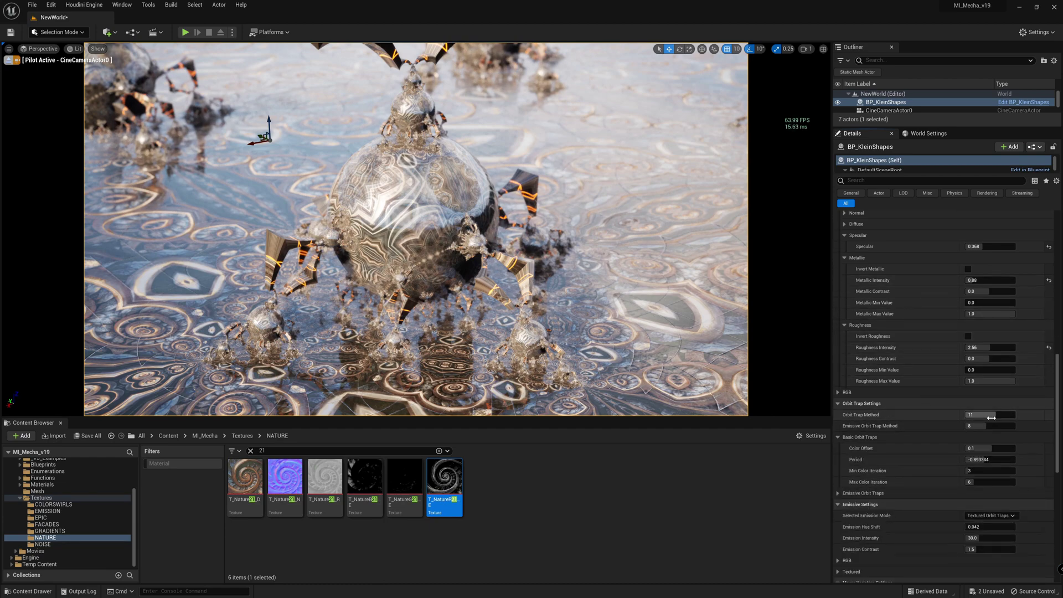
mouse_move(993, 417)
left_mouse_down()
mouse_move(966, 417)
mouse_move(984, 416)
left_mouse_up()
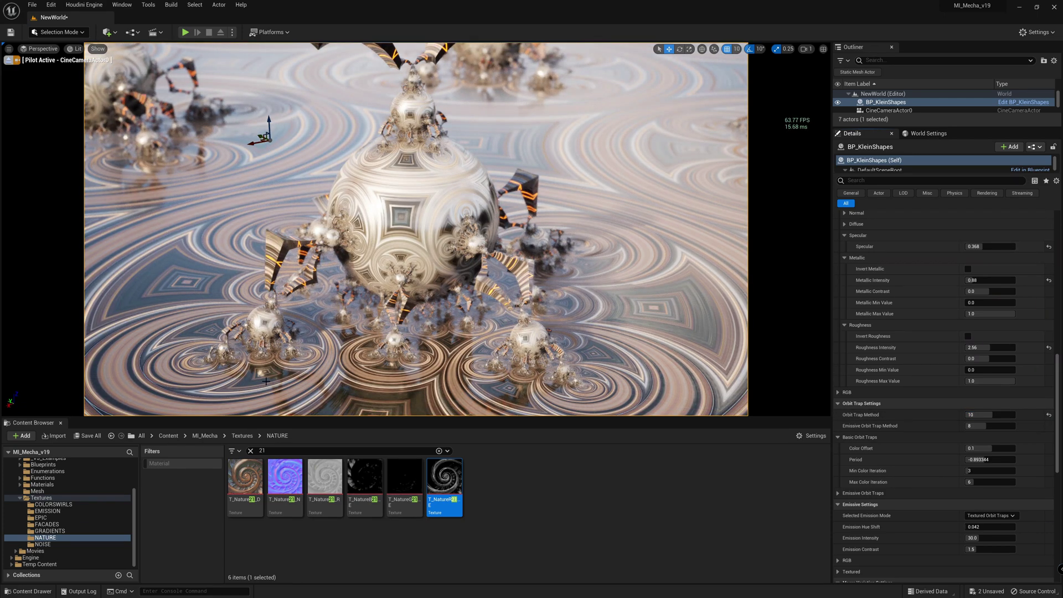
Set the basic orbit traps' Color Offset to 0.968, Period to about -0.04 and Min Color Iteration to 4
scroll(939, 426, "down", 3)
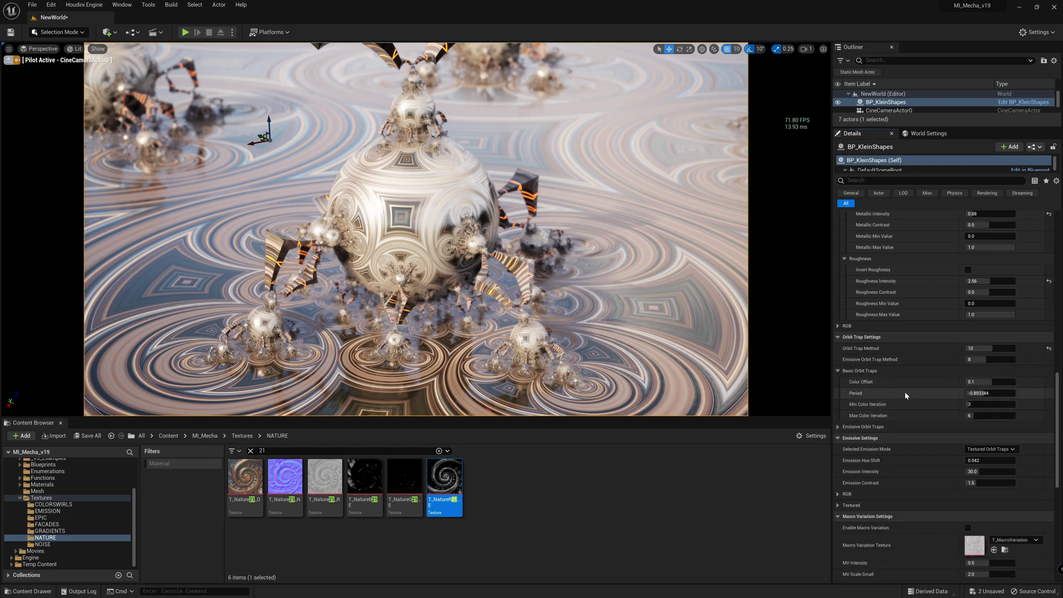
left_click_drag(980, 382, 975, 404)
type("4")
key("Return")
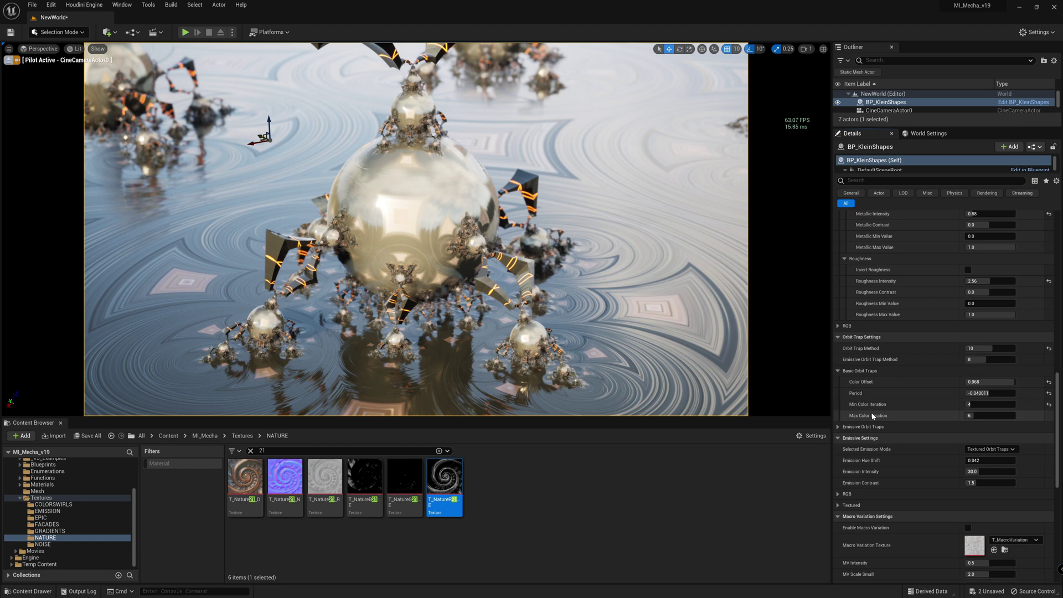
Try 7, 4 and 5 as the Max Color Iteration and restore it to 6
left_click(973, 415)
type("7")
key("Return")
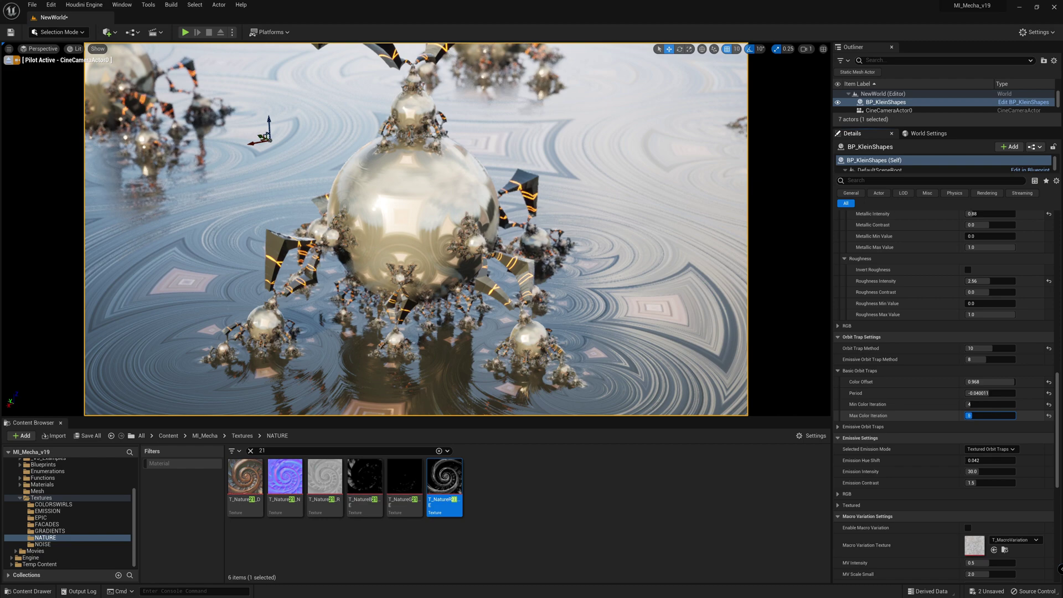
type("4")
key("Return")
type("5")
key("Return")
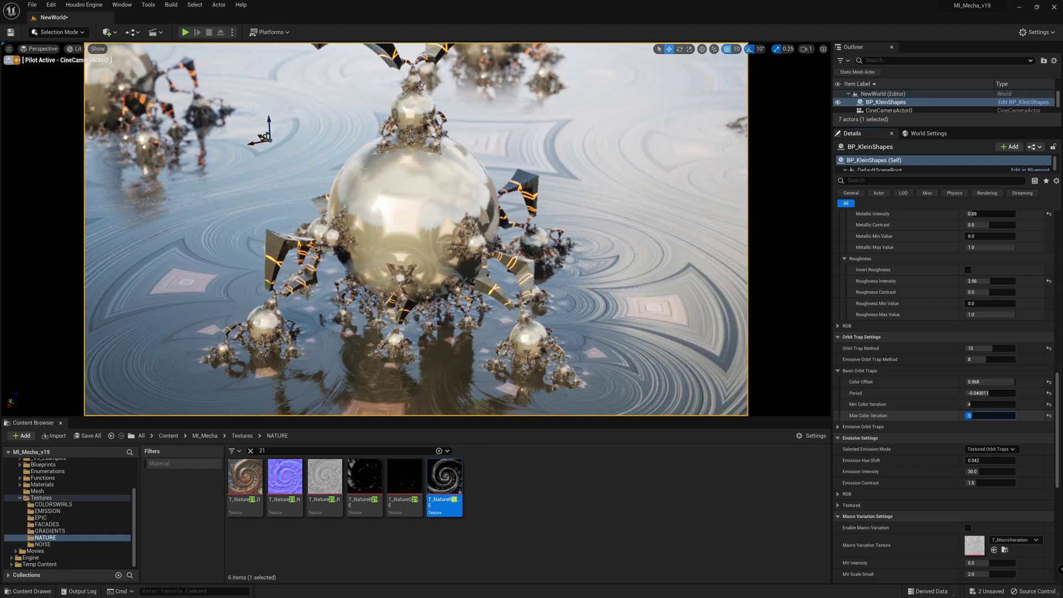
type("6")
key("Return")
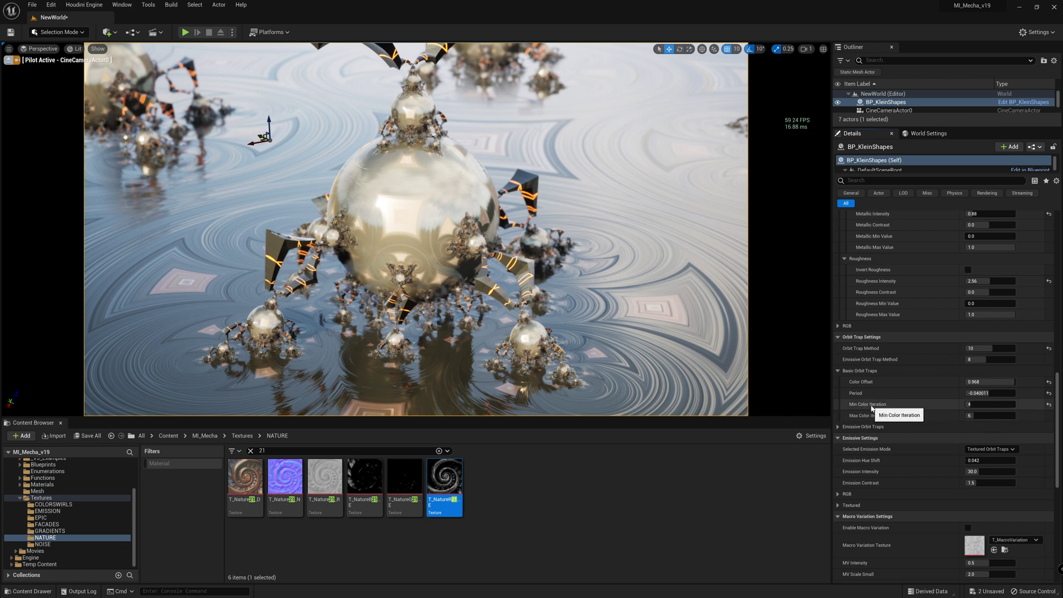
Re-enter 4 as the Min Color Iteration of the basic orbit traps
left_click(973, 404)
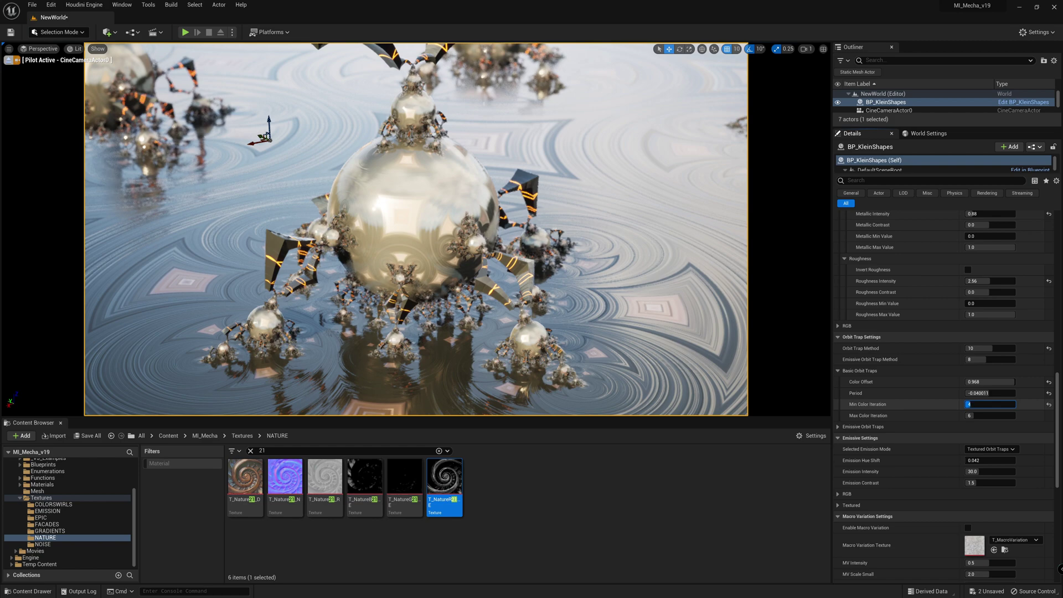
type("4")
key("Return")
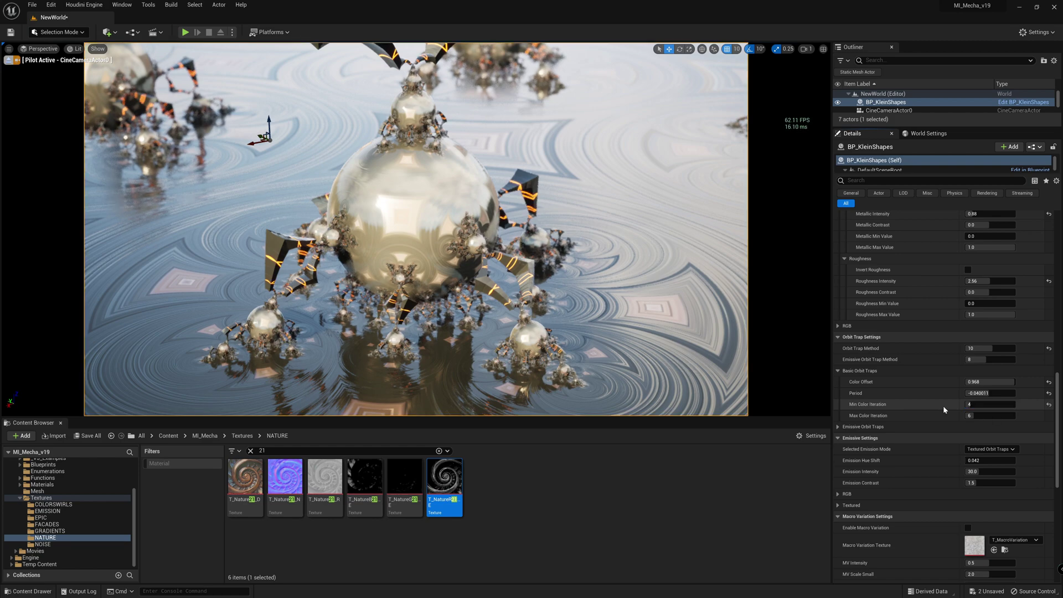
Set the basic orbit traps' Color Offset to about 0.93 and collapse the Orbit Trap Settings
left_click_drag(990, 382, 976, 381)
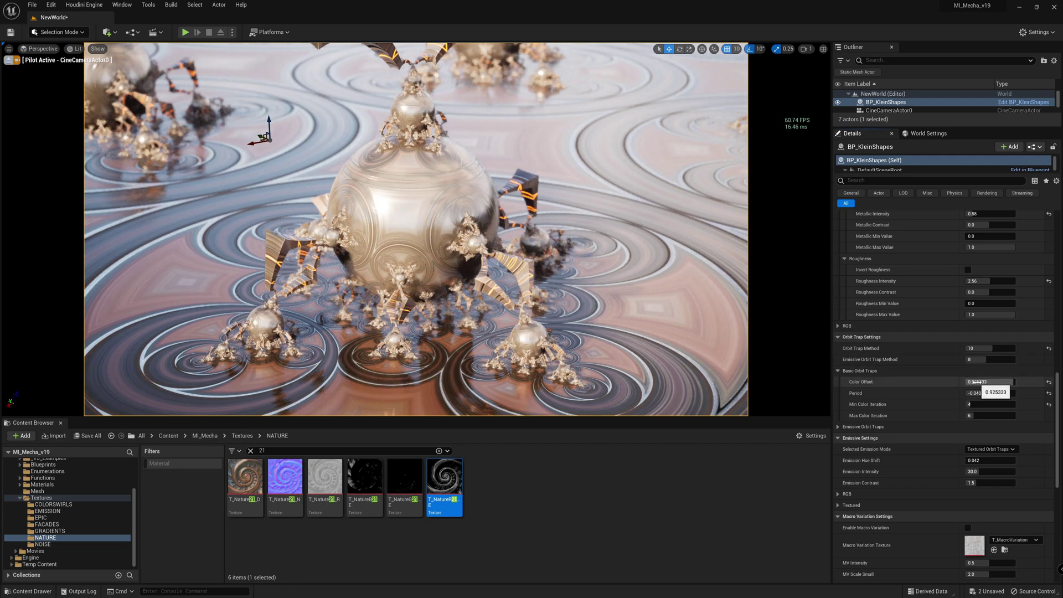
left_click(855, 337)
scroll(900, 365, "up", 4)
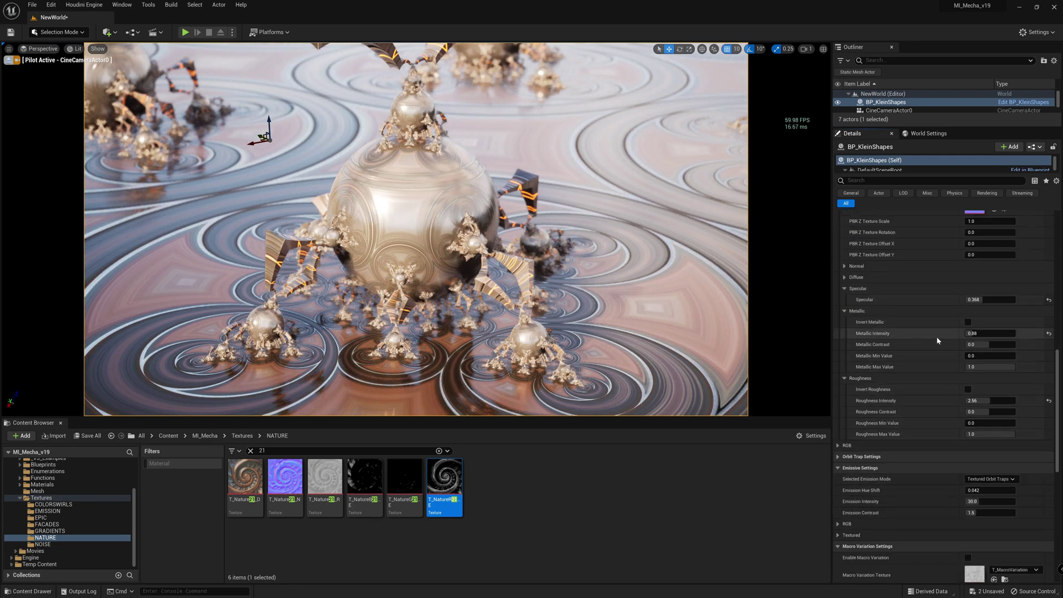